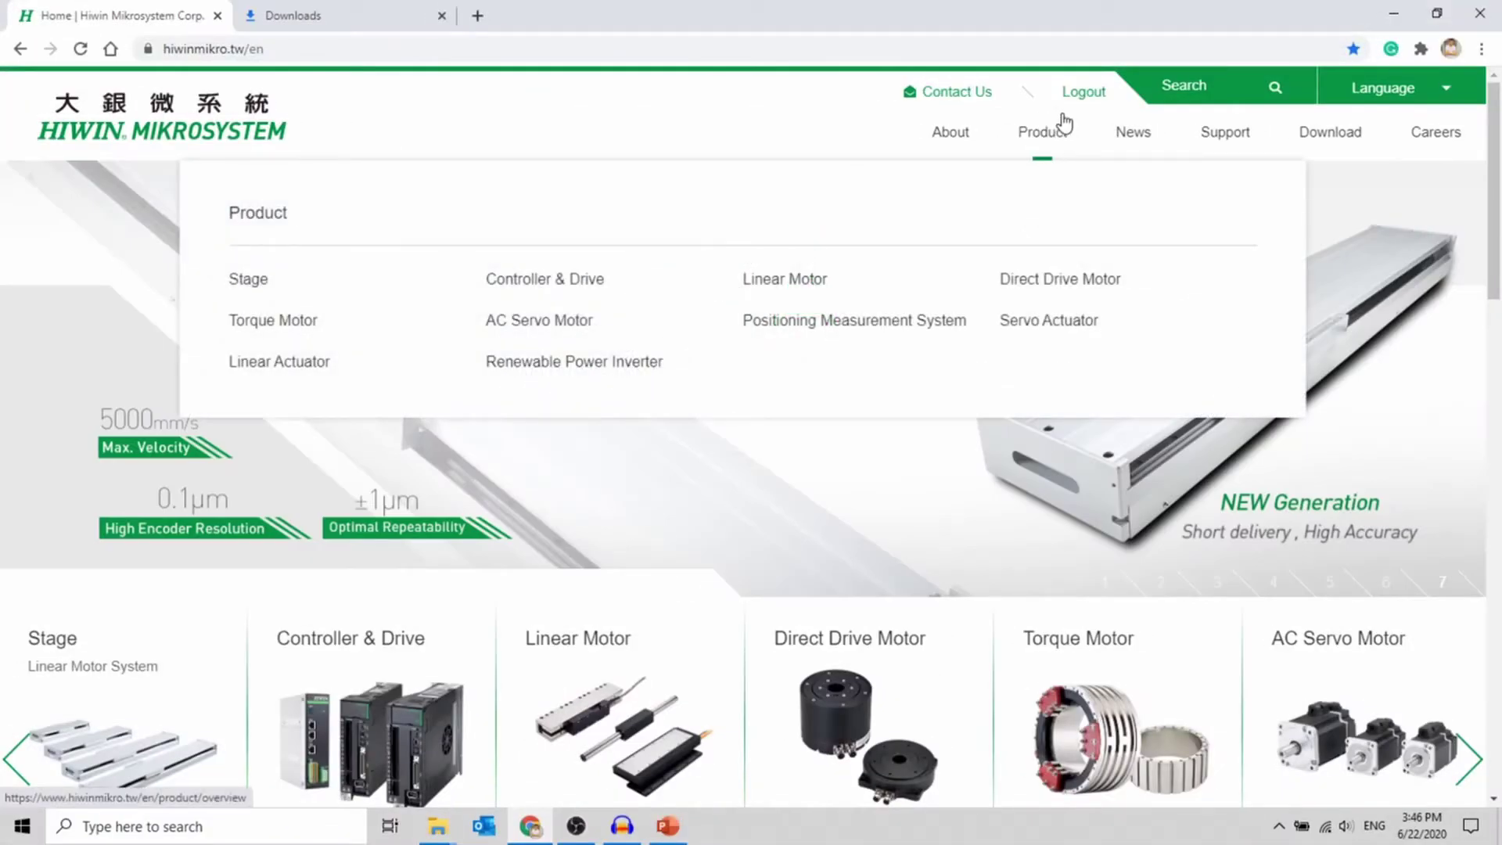
# Filter the HIWIN downloads to Software, Controller & Drive, and Drive E1
pyautogui.click(1327, 133)
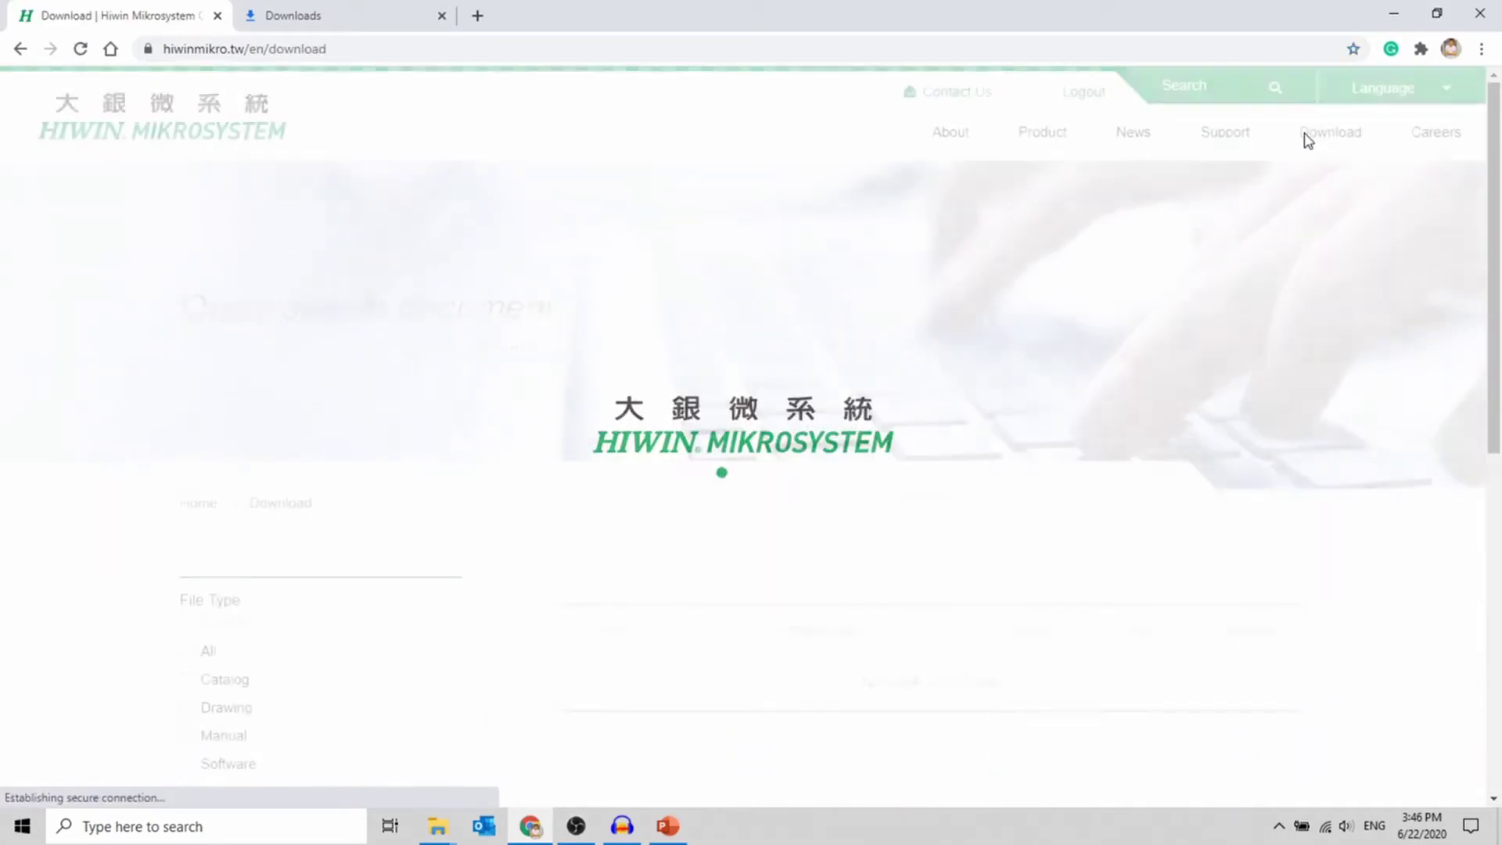
pyautogui.scroll(-5, 420, 436)
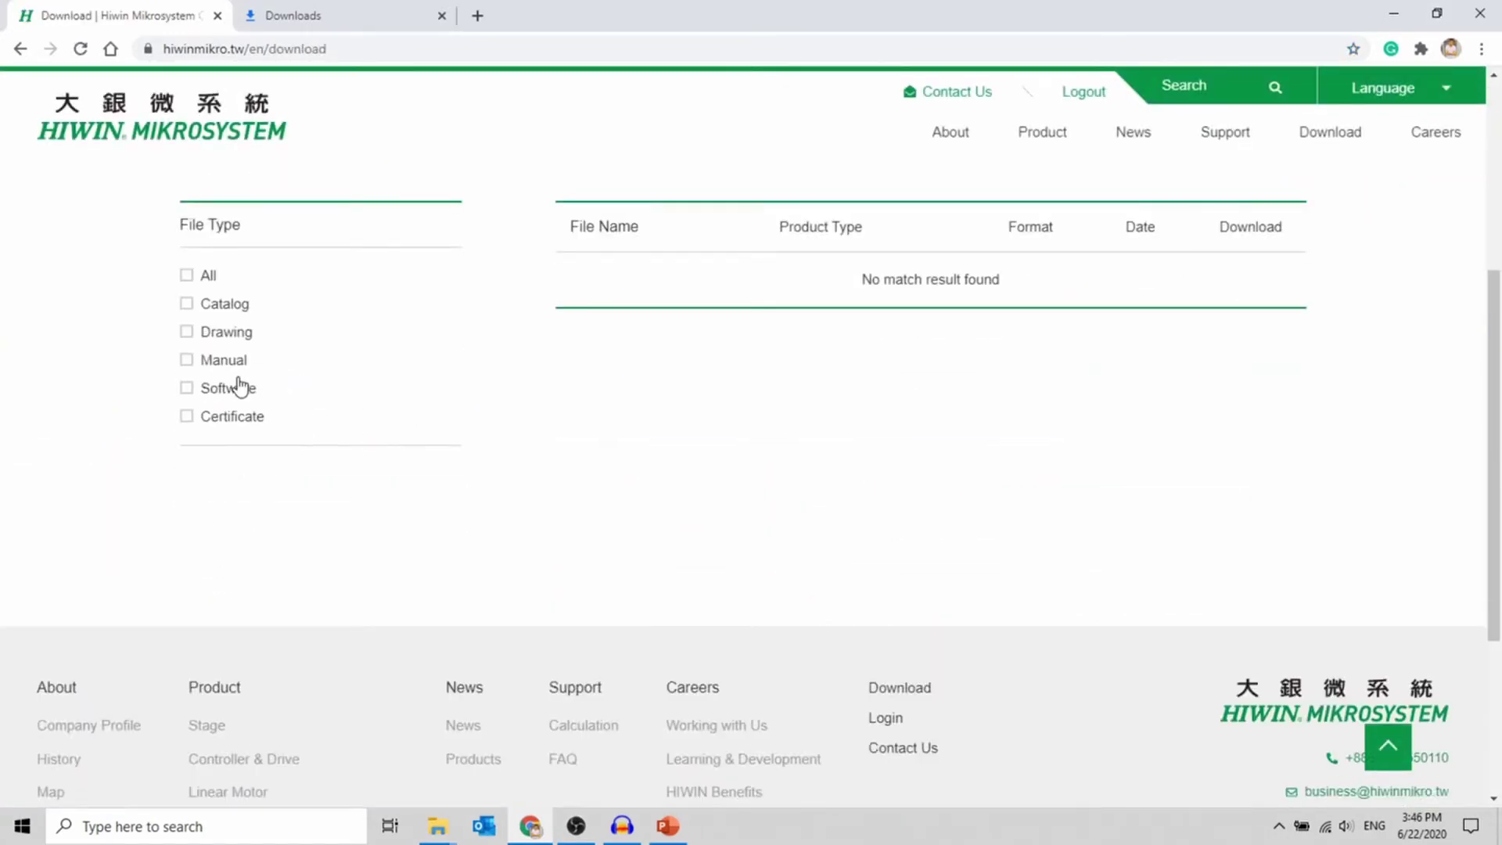
pyautogui.click(240, 387)
pyautogui.scroll(-3, 247, 423)
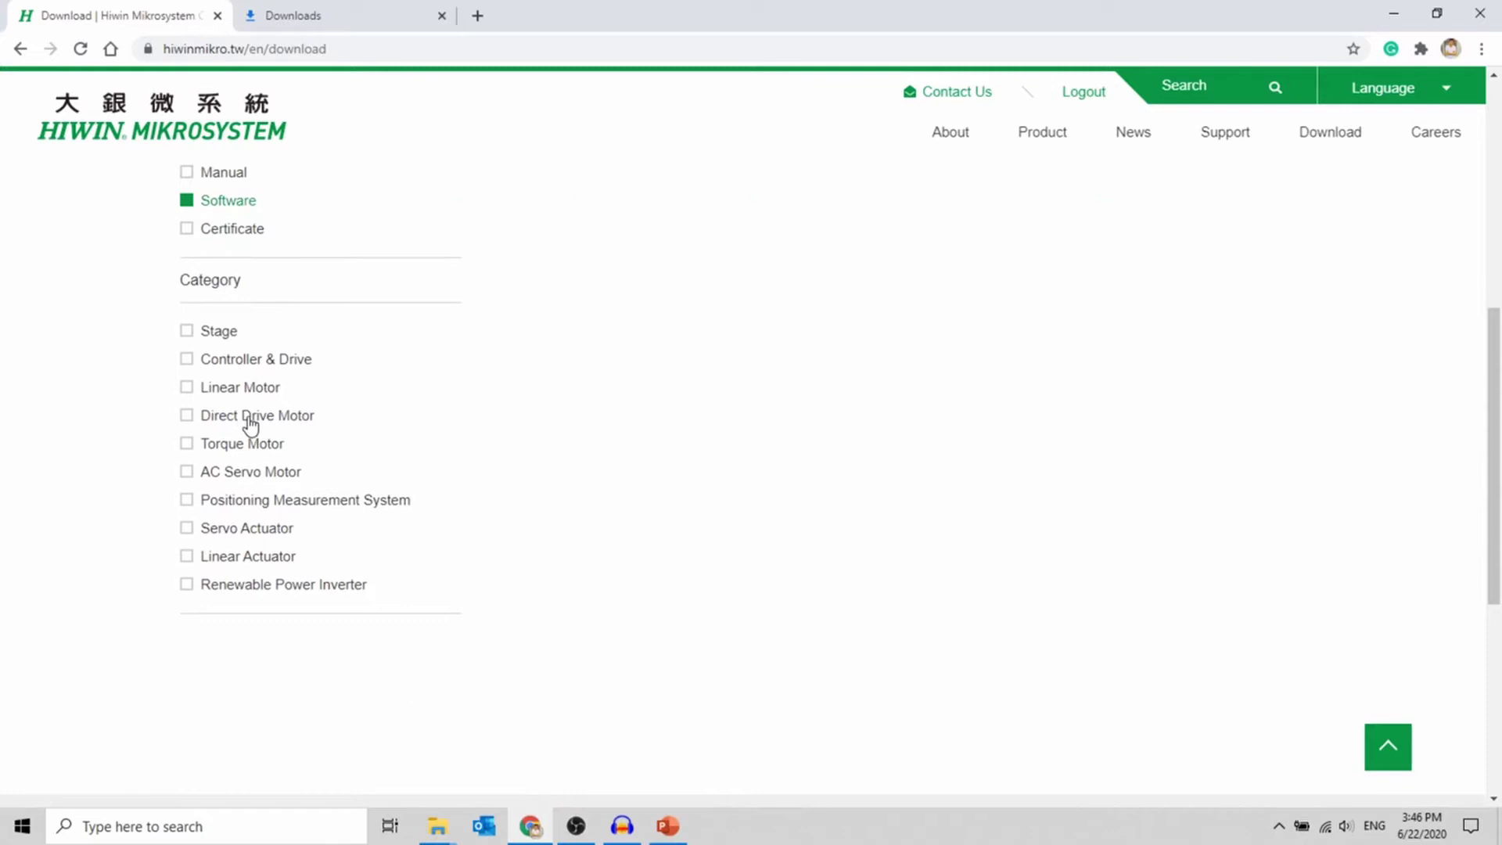
pyautogui.click(255, 361)
pyautogui.scroll(-5, 243, 462)
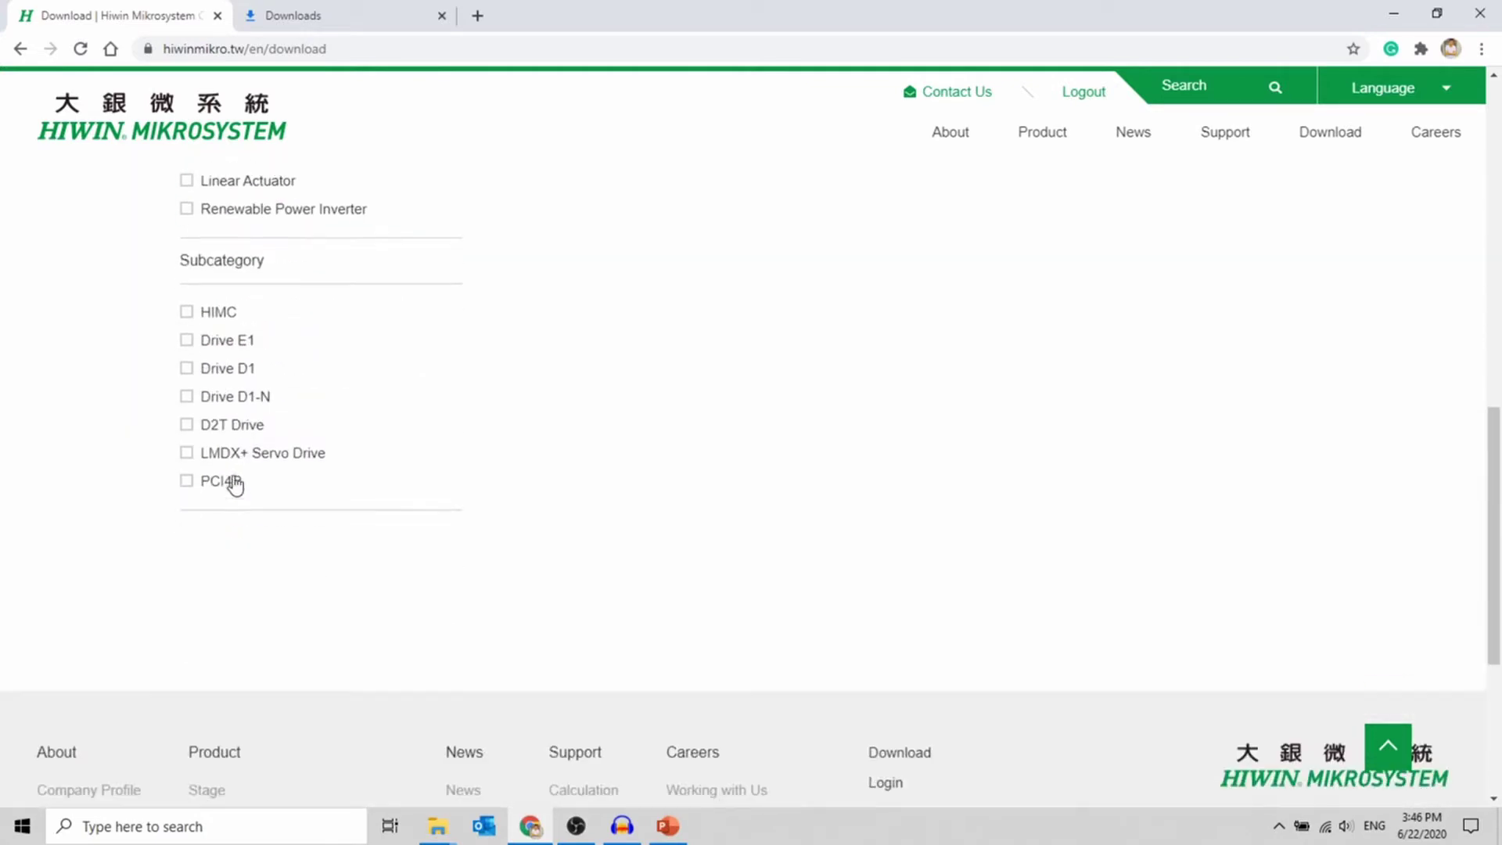
pyautogui.click(237, 350)
# Download the Thunder install 01.004.08 installer
pyautogui.scroll(8, 697, 423)
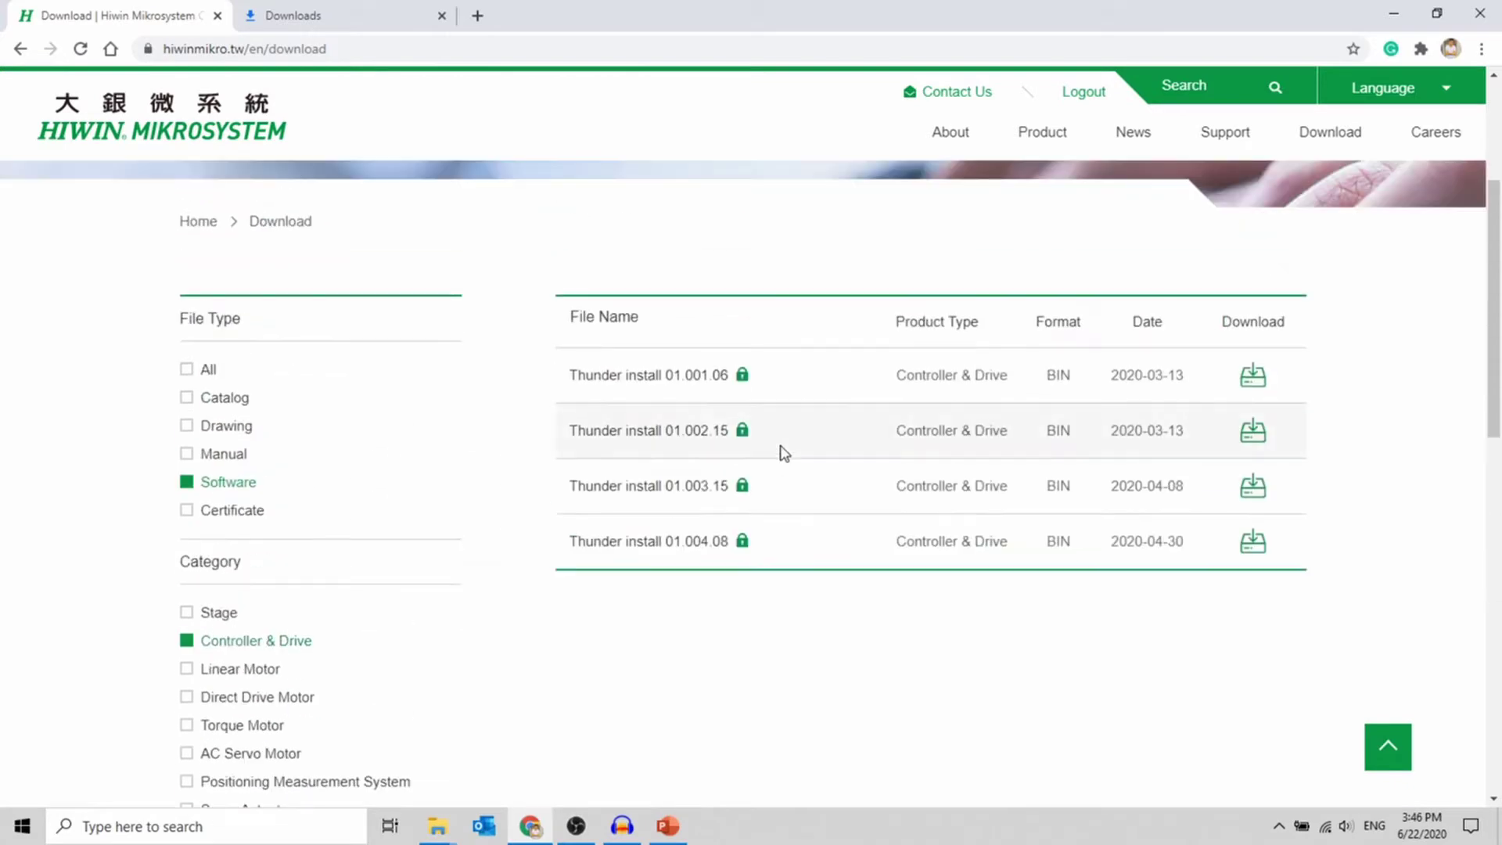
pyautogui.click(1244, 544)
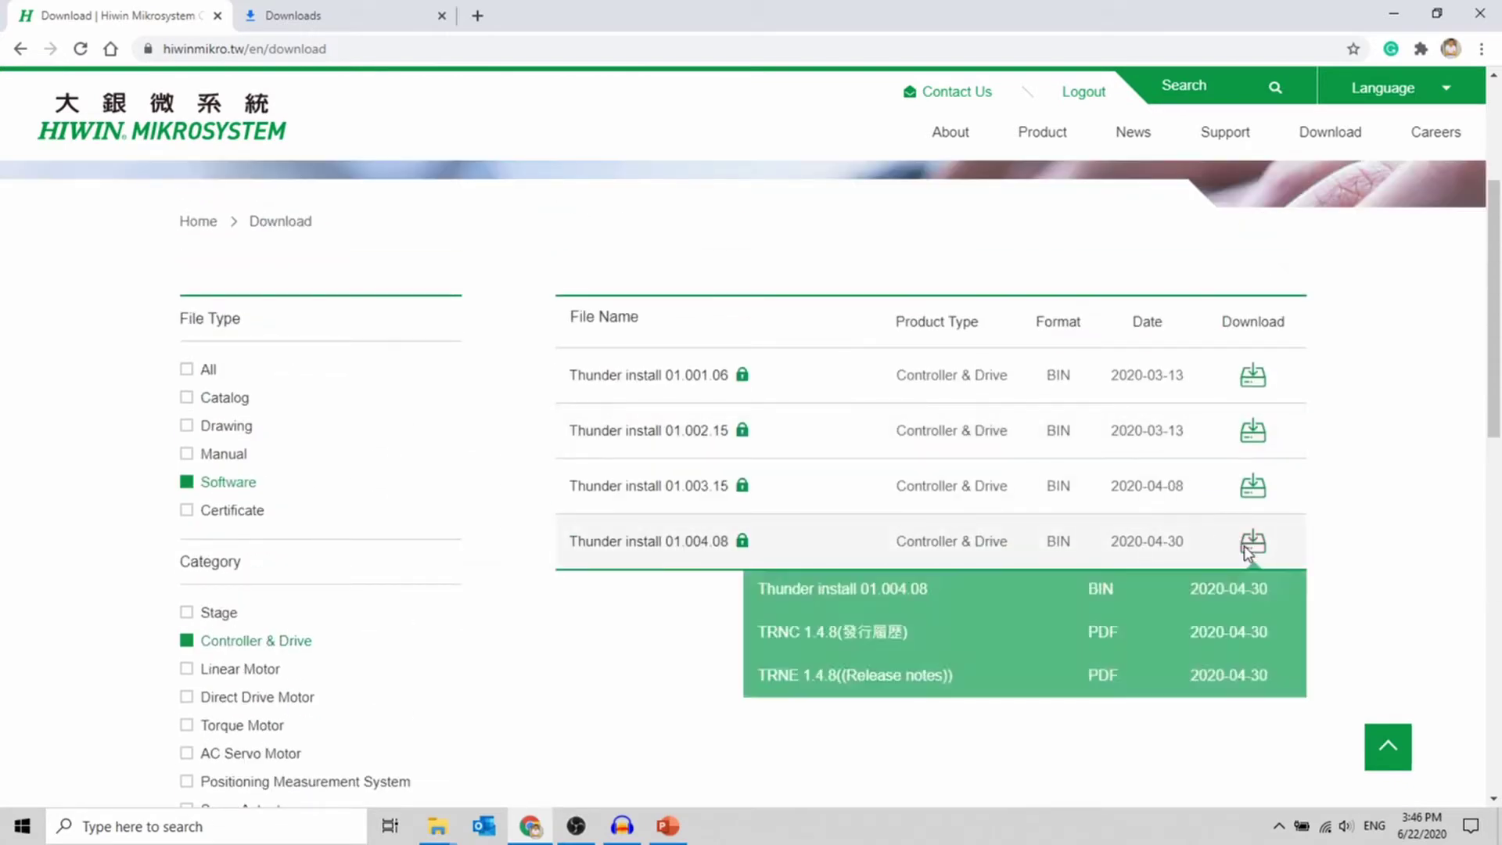
pyautogui.click(876, 595)
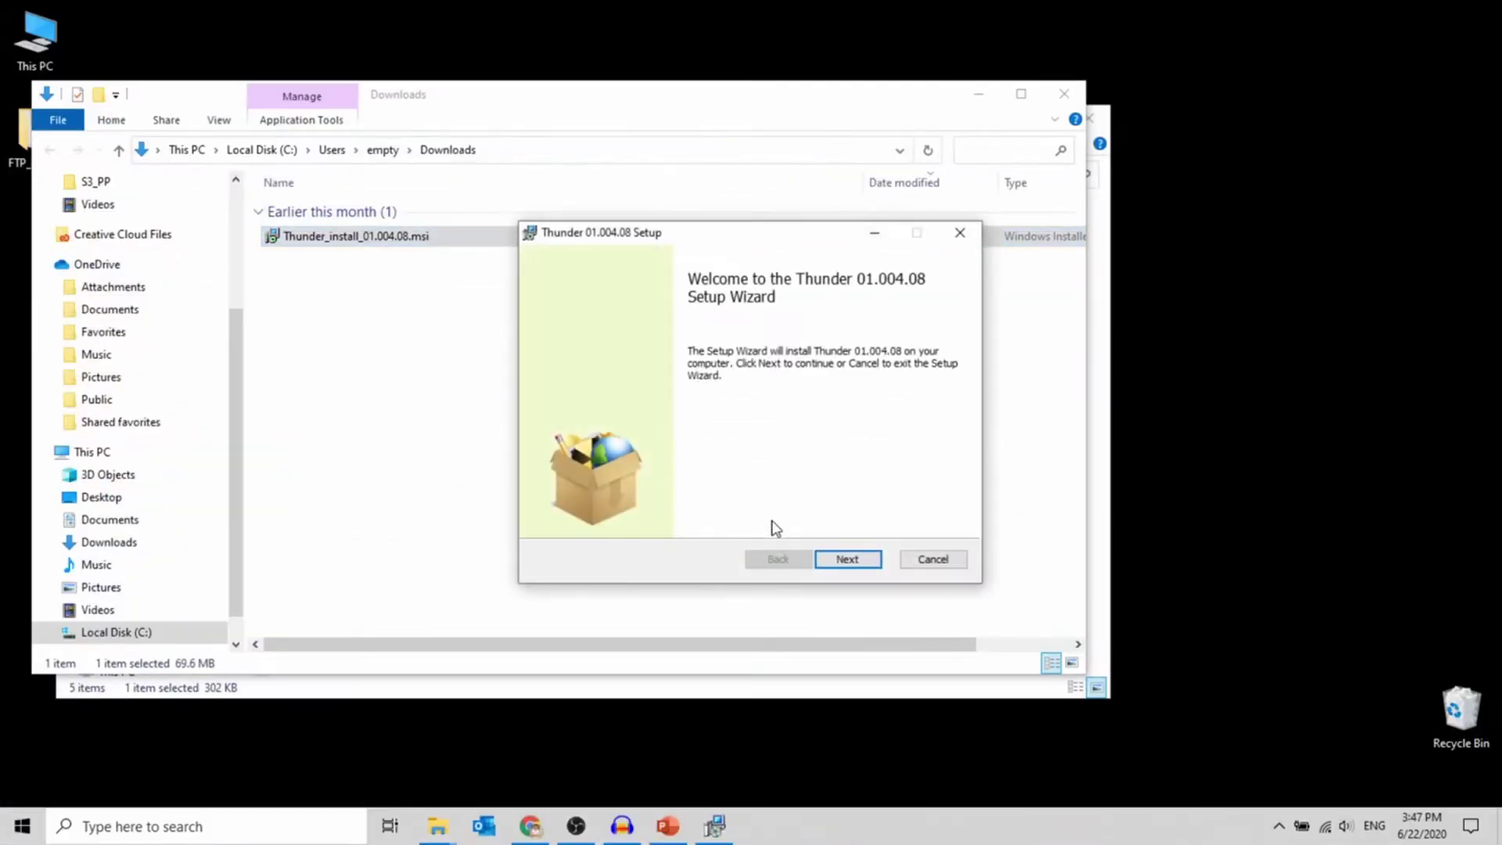
# Install Thunder 01.004.08 using the default install folder
pyautogui.click(843, 560)
pyautogui.click(829, 562)
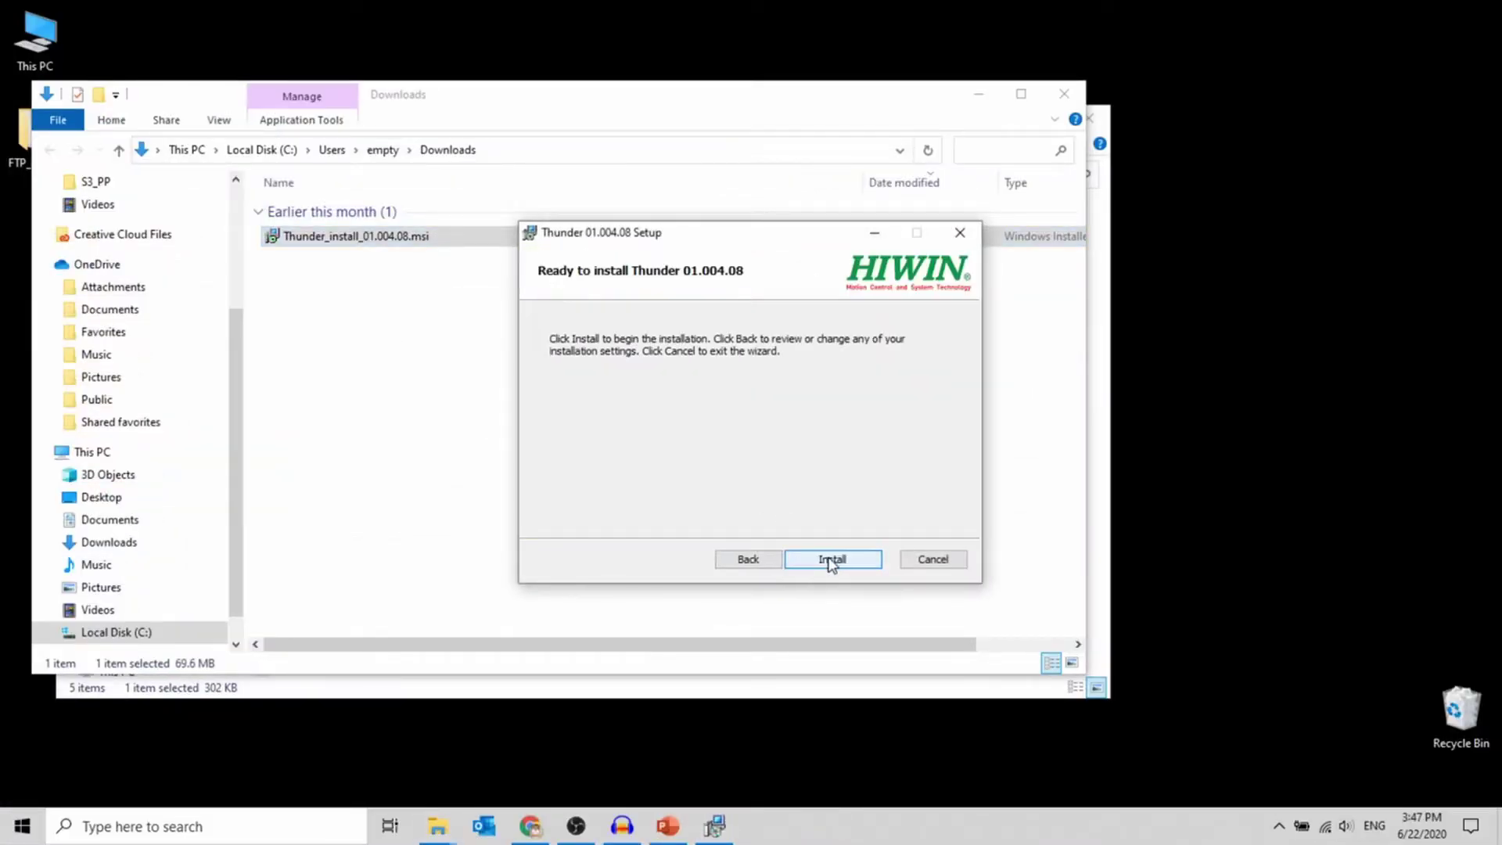
pyautogui.click(827, 563)
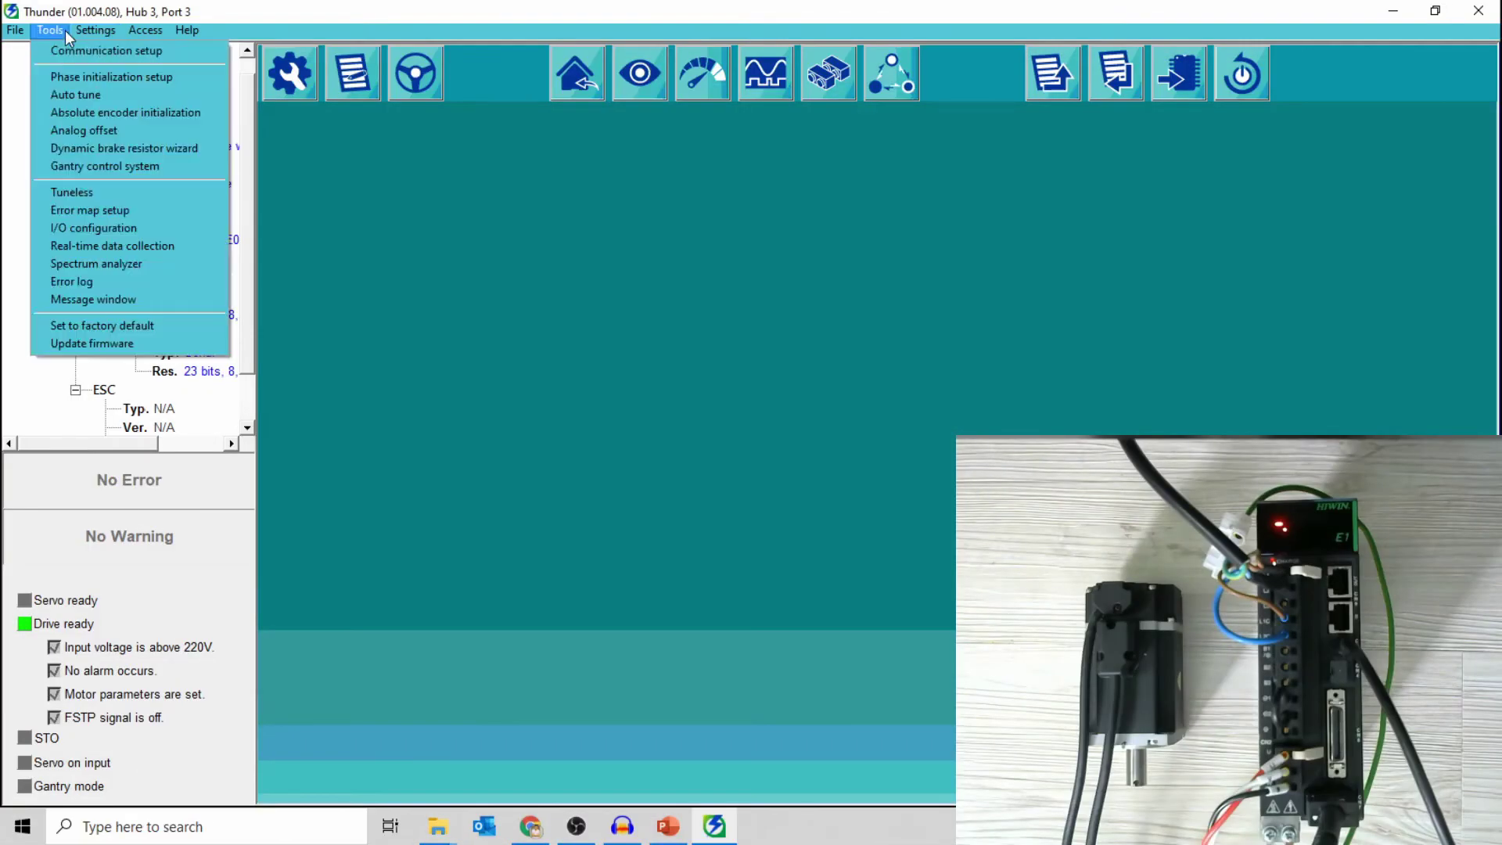
# Load firmware version 2.4.6 onto the drive, then close the error log and firmware update windows
pyautogui.click(75, 345)
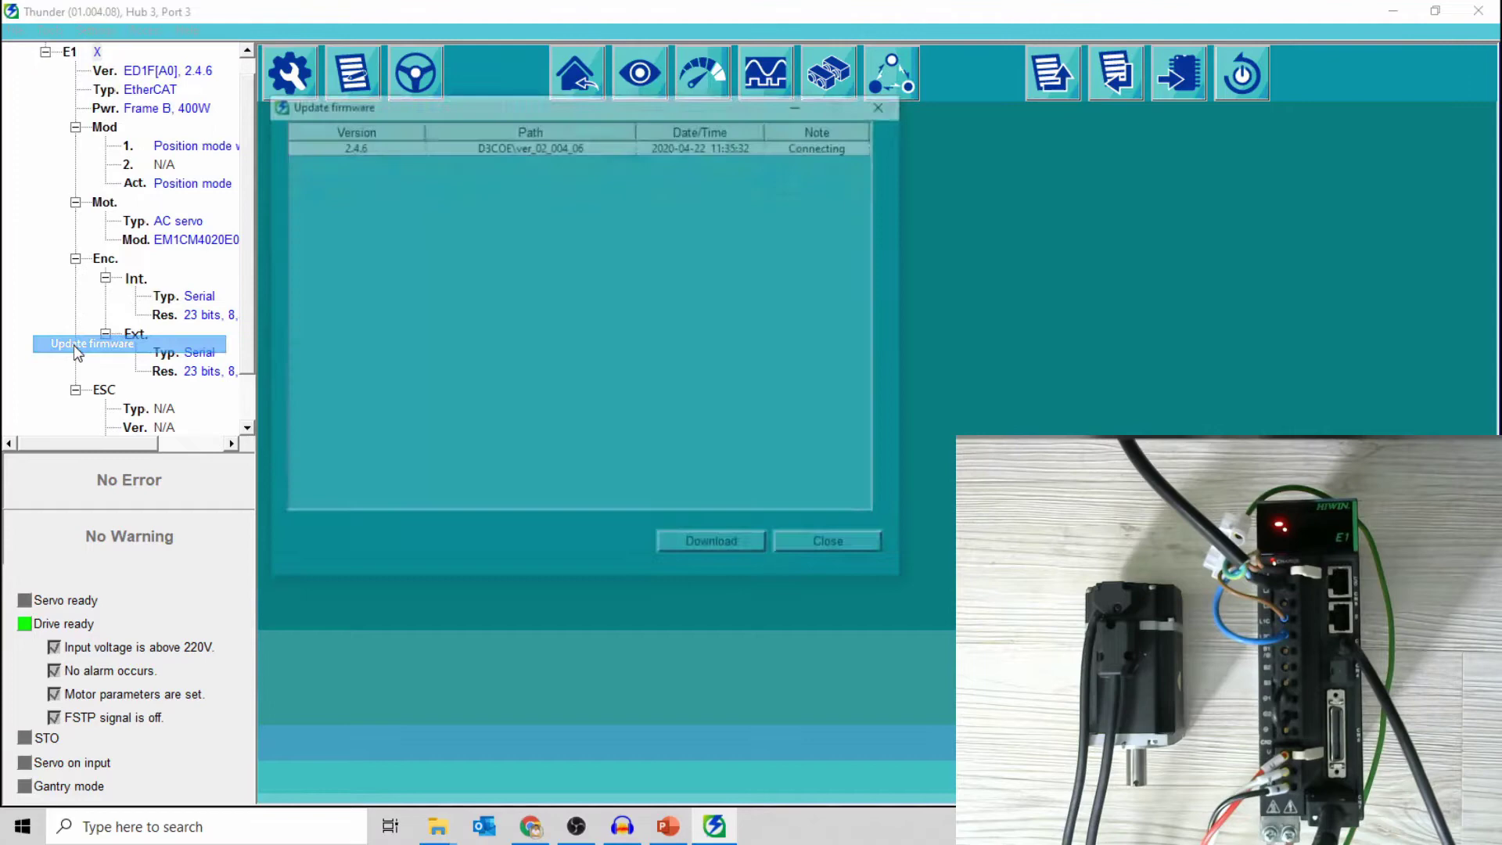
pyautogui.click(719, 147)
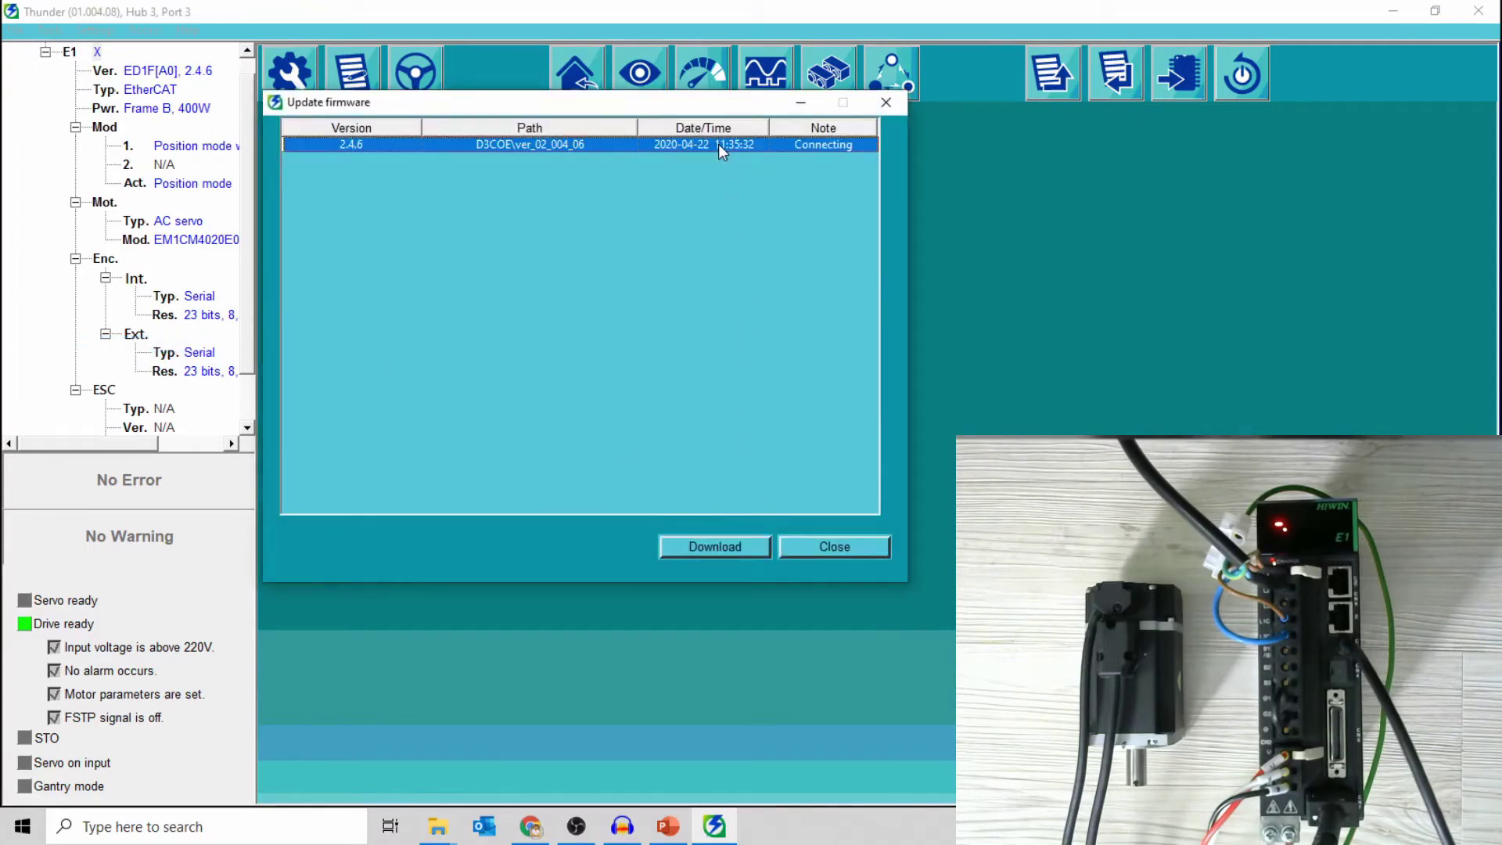
pyautogui.click(698, 542)
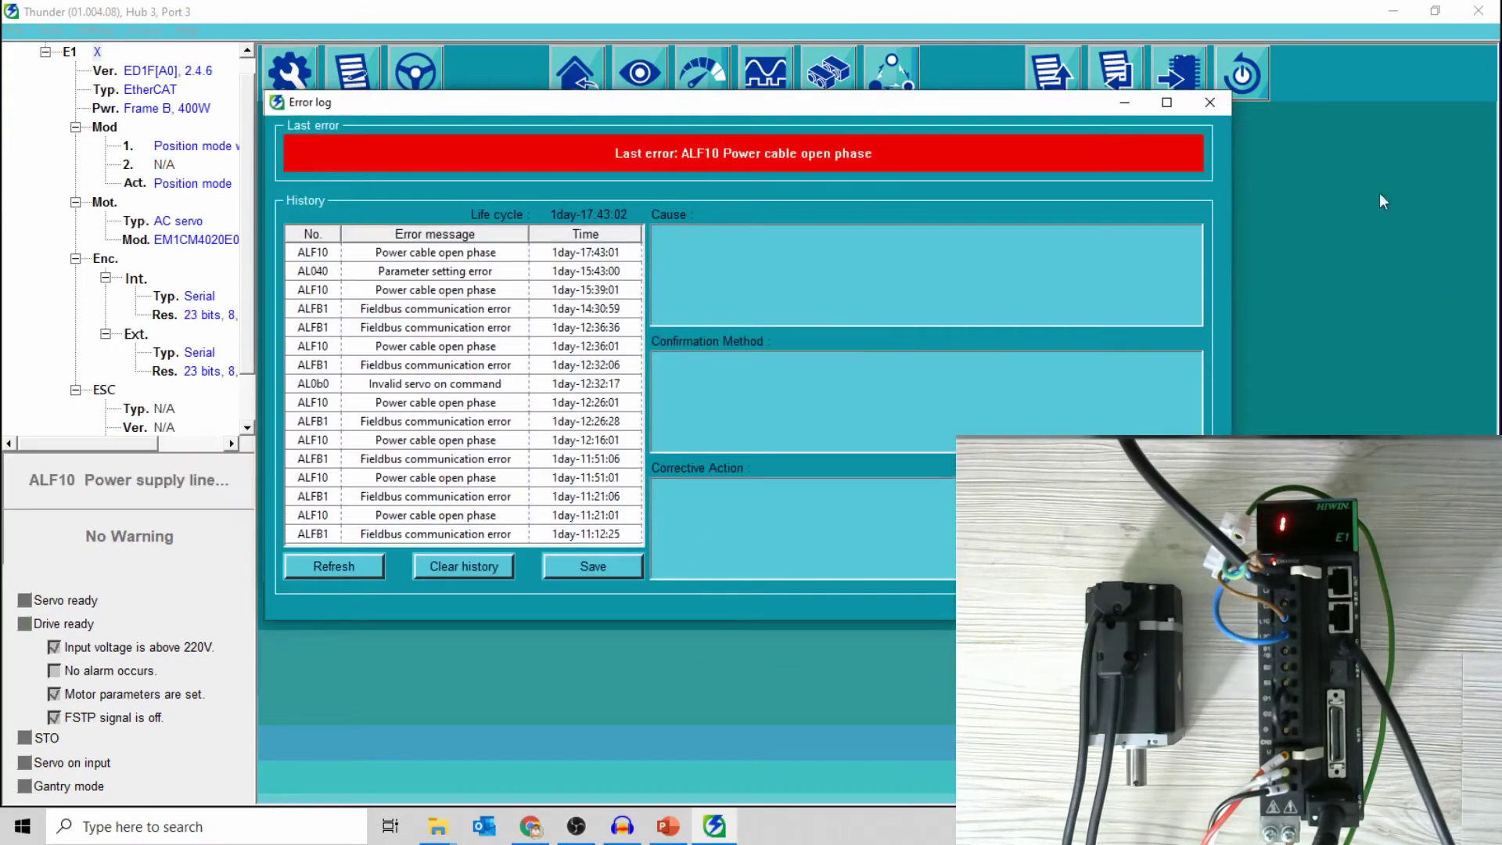
pyautogui.click(1198, 110)
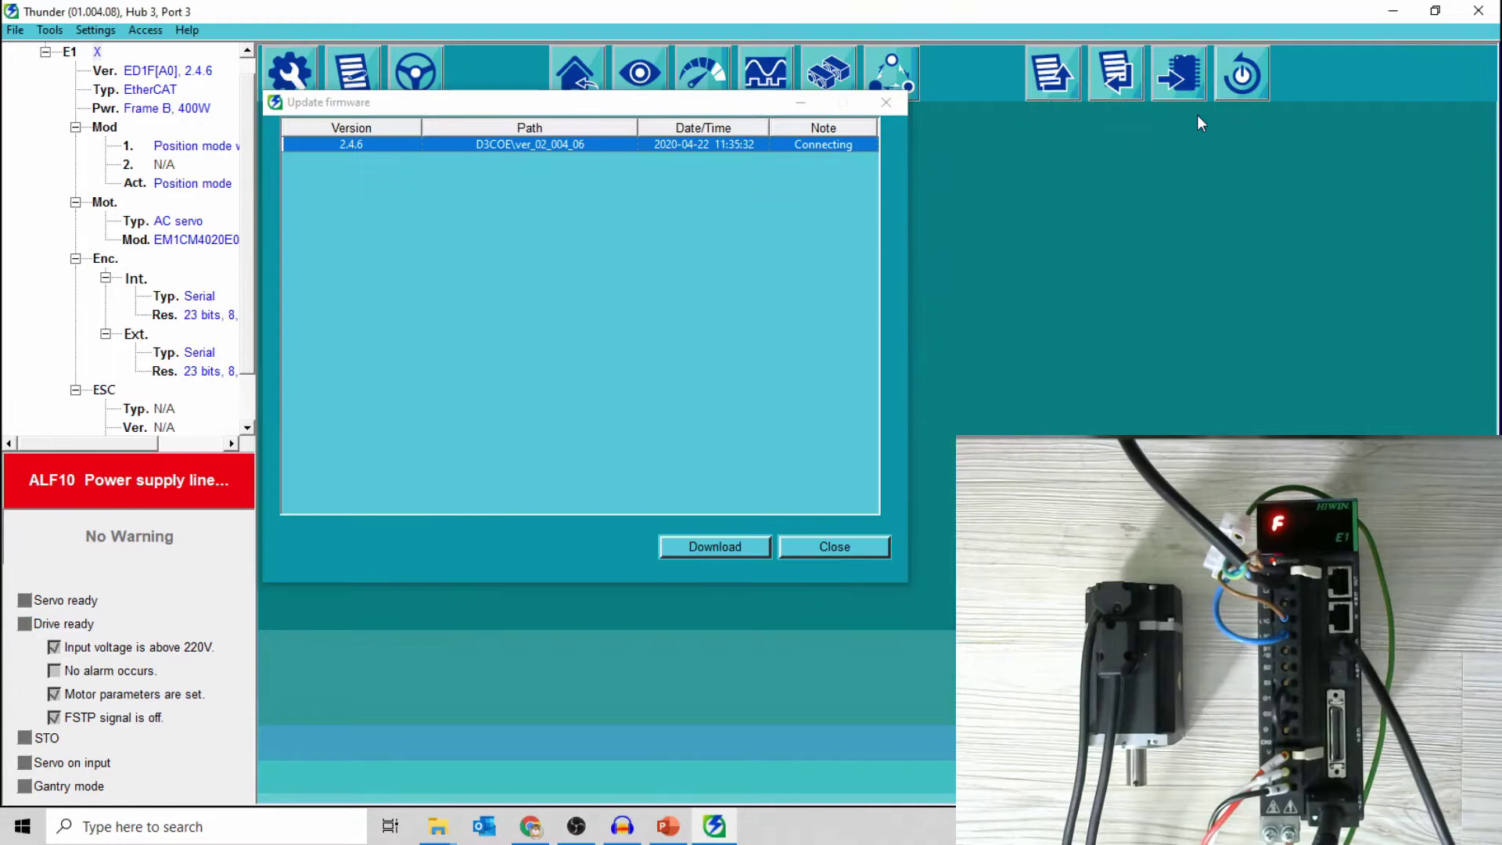
pyautogui.click(886, 105)
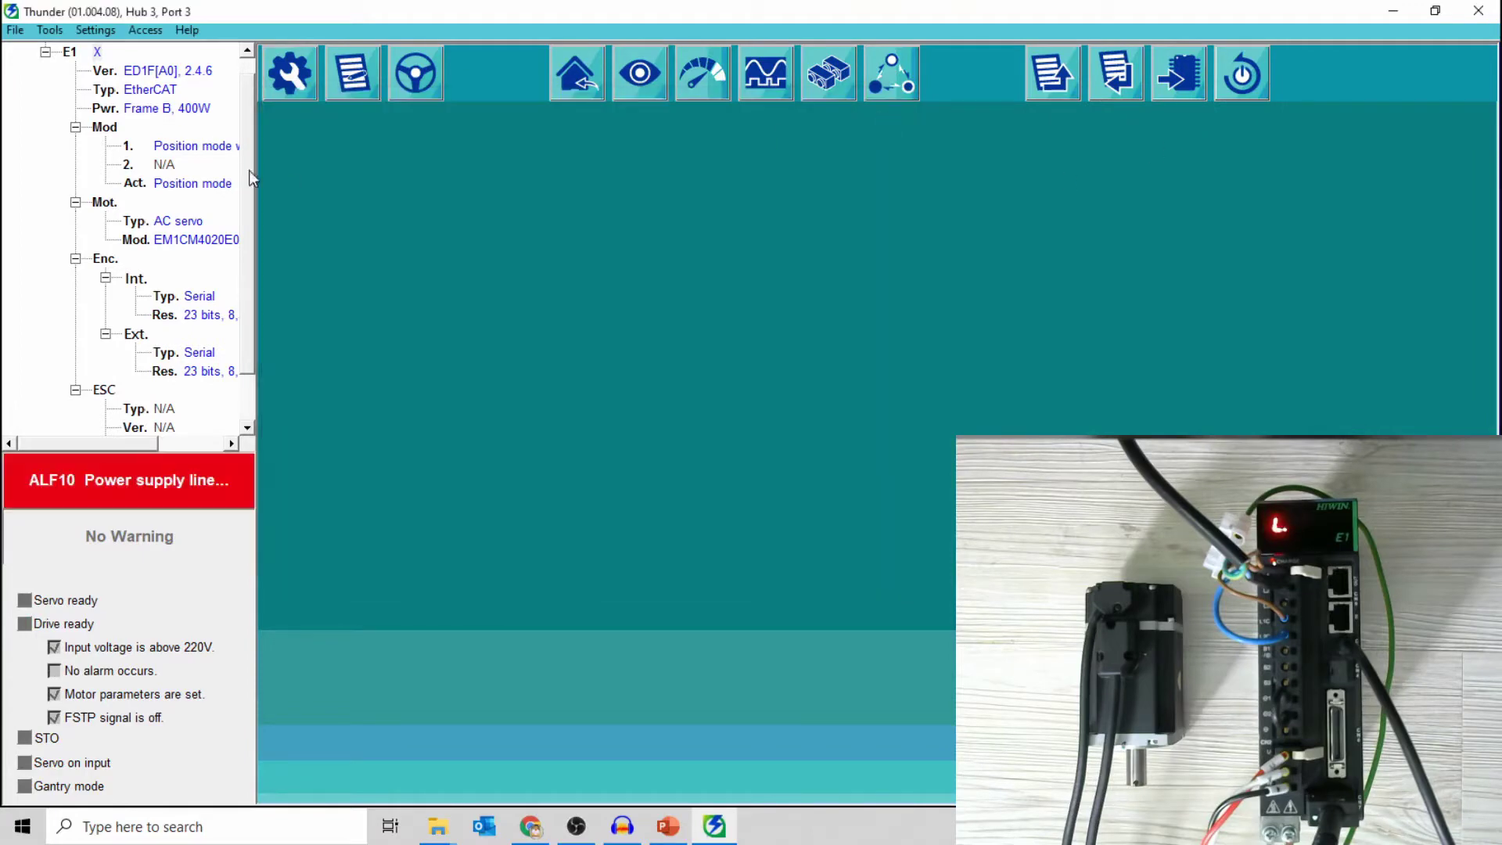
# Set parameter Pt00B to 0x0100 by changing its second digit to 1 and applying
pyautogui.click(354, 94)
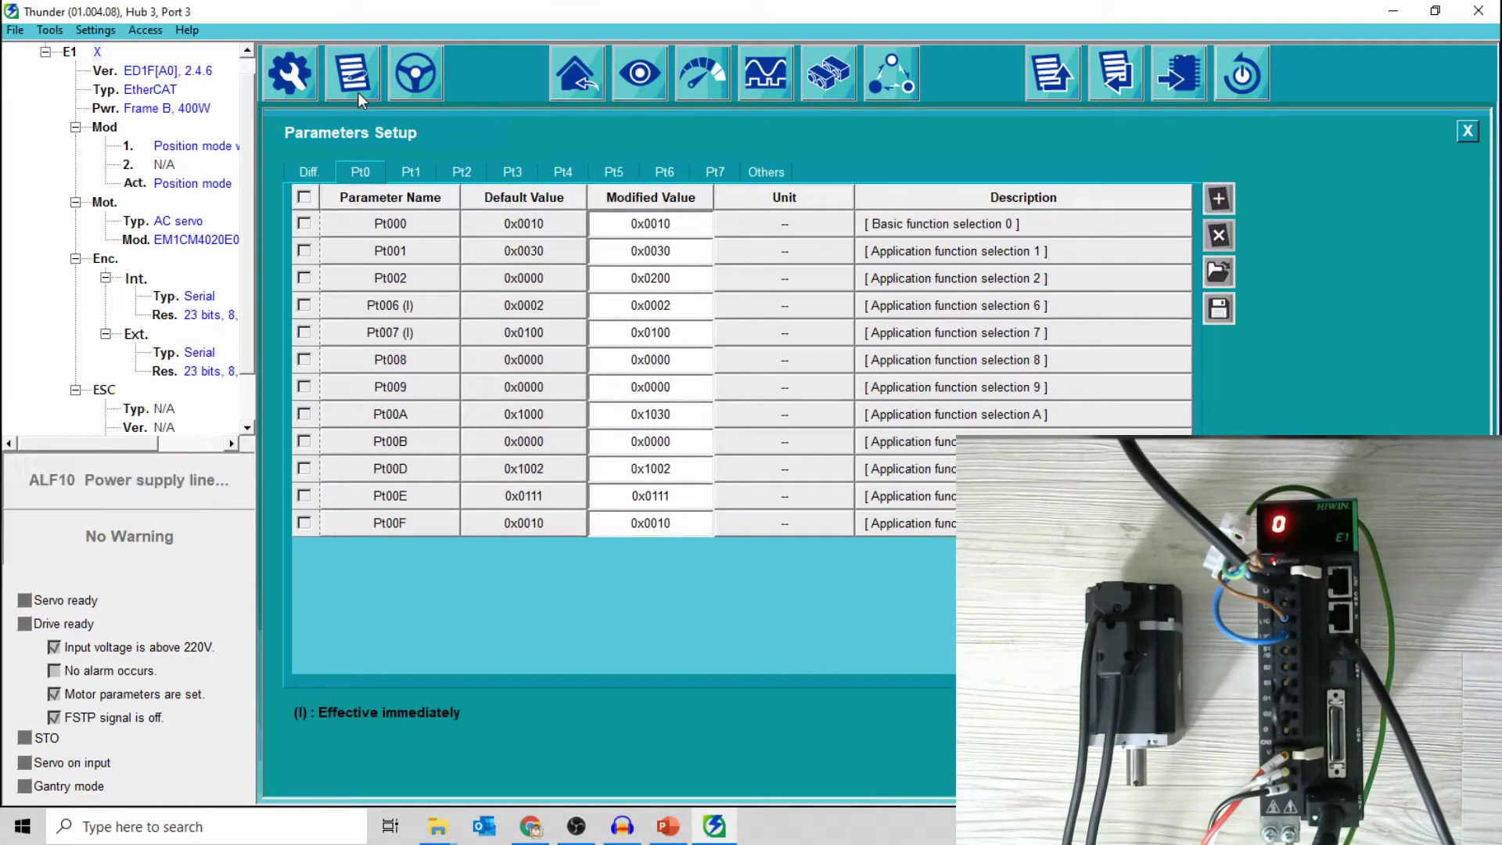
pyautogui.click(601, 362)
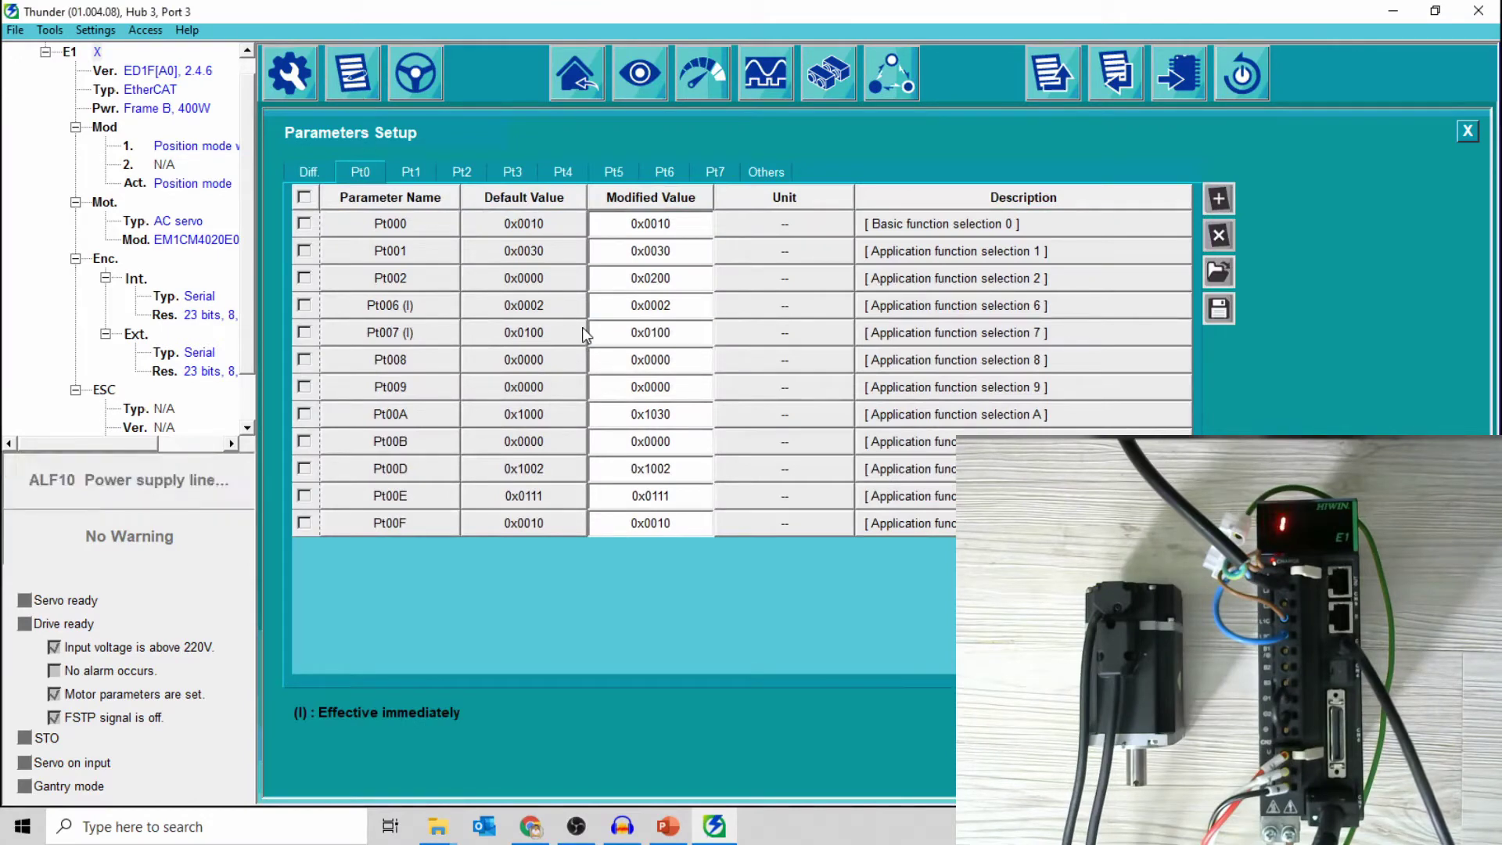
pyautogui.doubleClick(635, 450)
pyautogui.moveTo(472, 101); pyautogui.dragTo(860, 121)
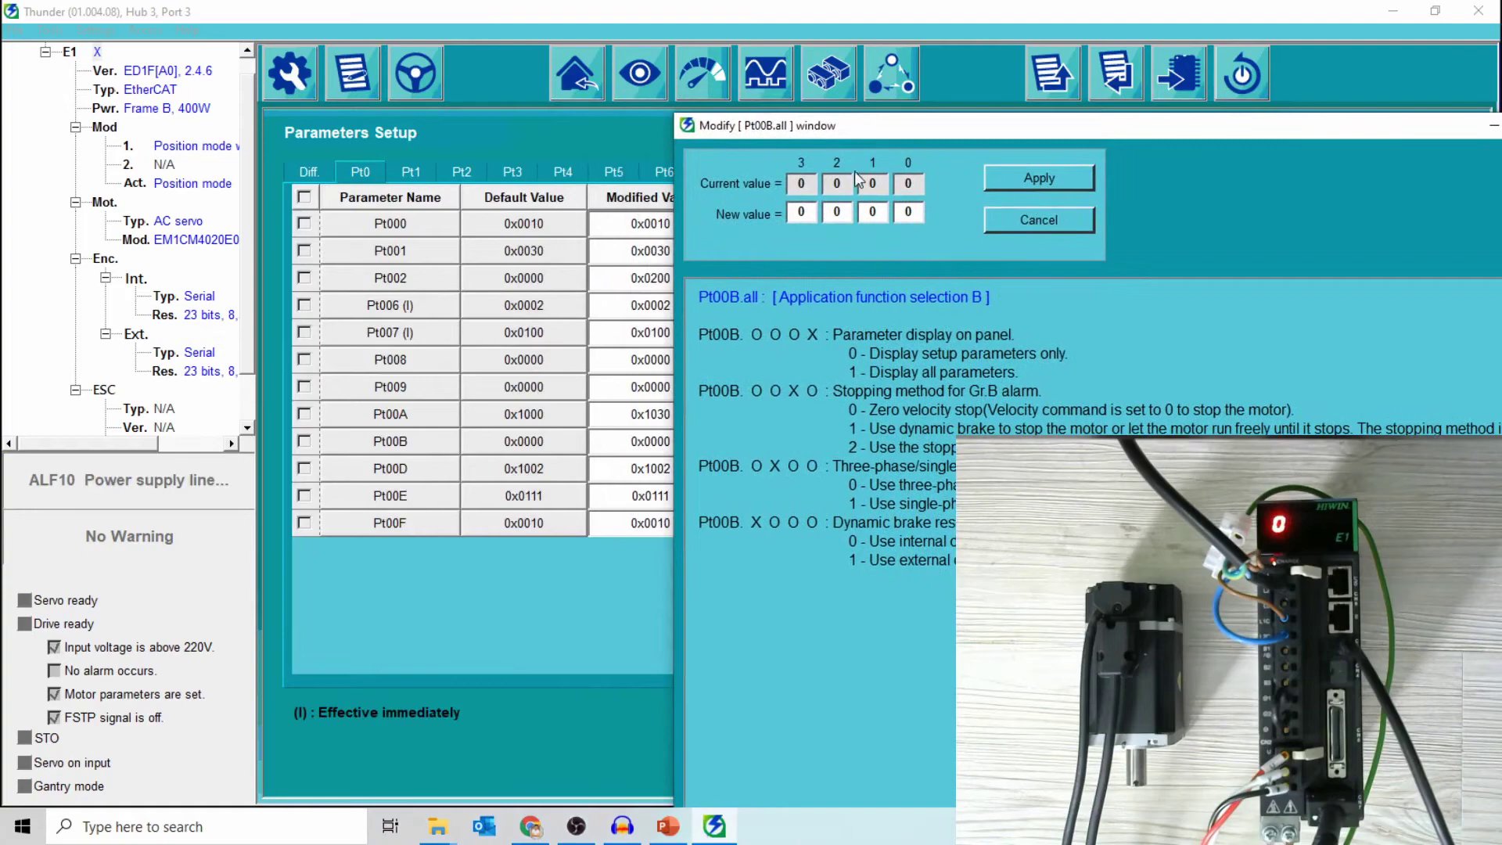
pyautogui.click(842, 210)
pyautogui.write('1')
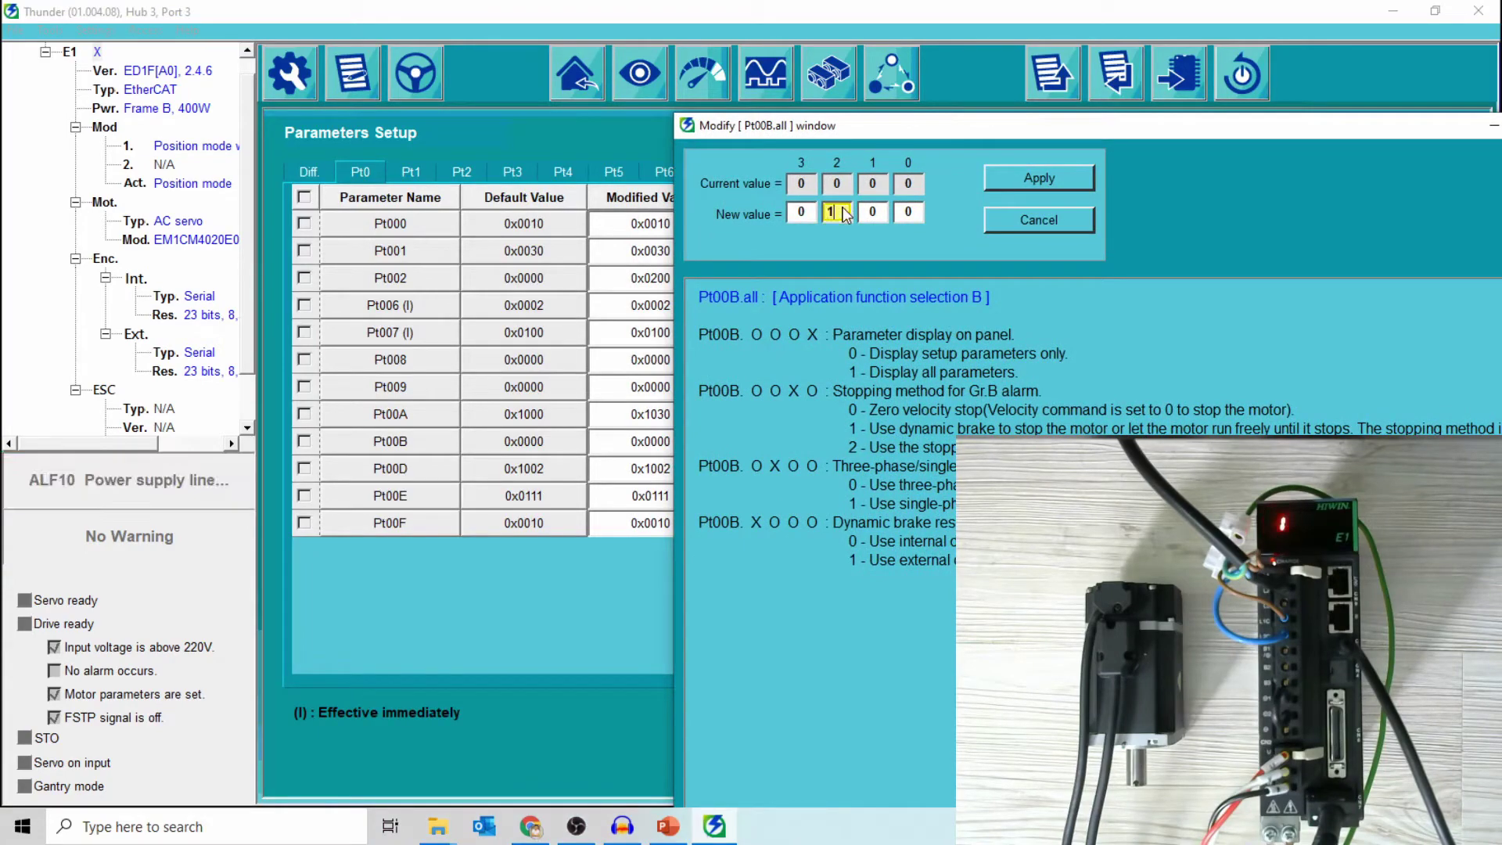
pyautogui.click(1043, 168)
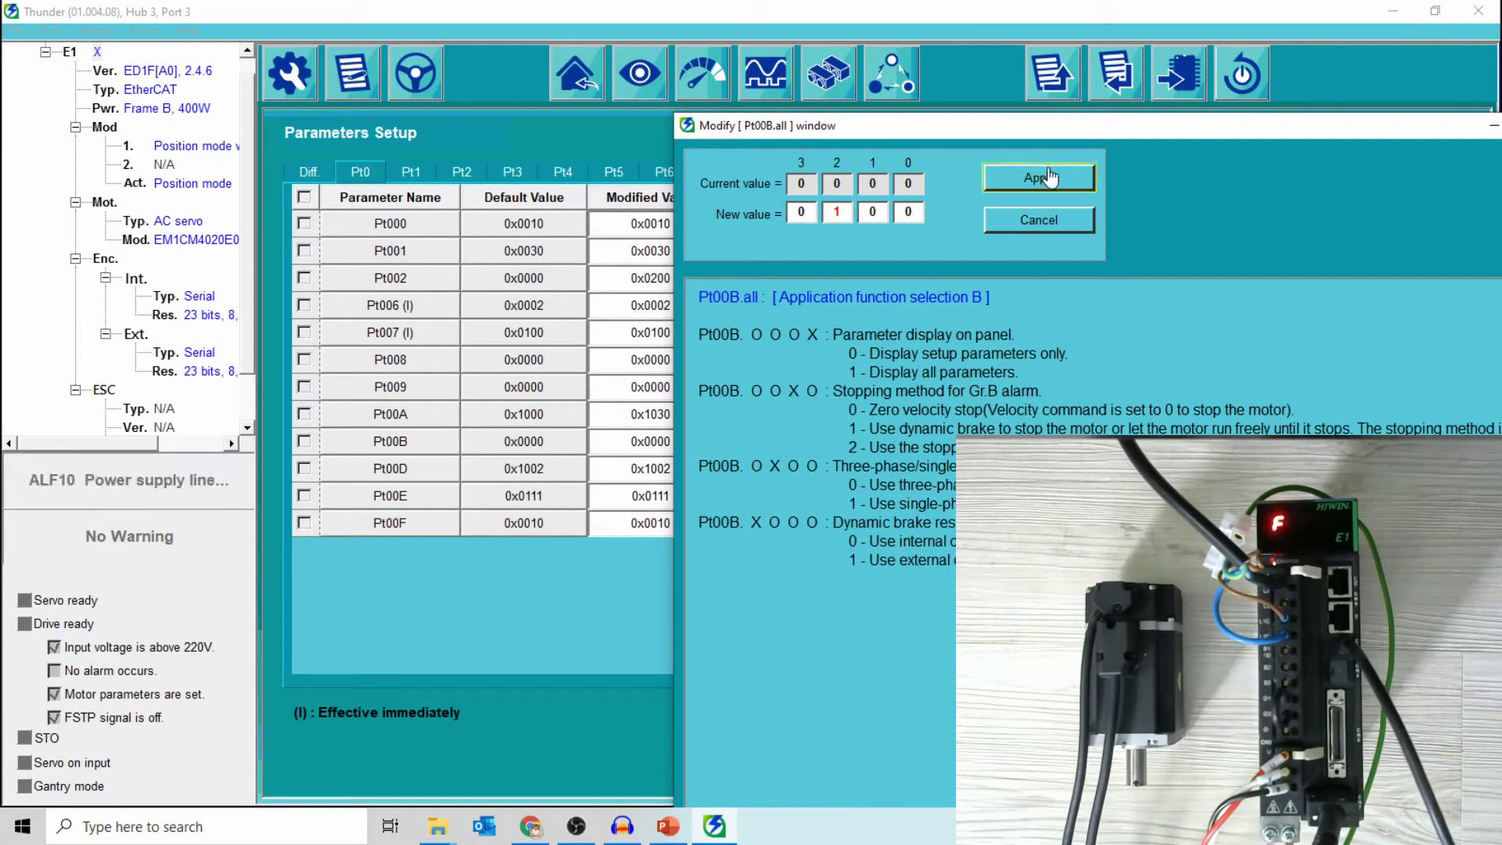
# Save the parameters to the drive's flash and reset the drive
pyautogui.click(1175, 86)
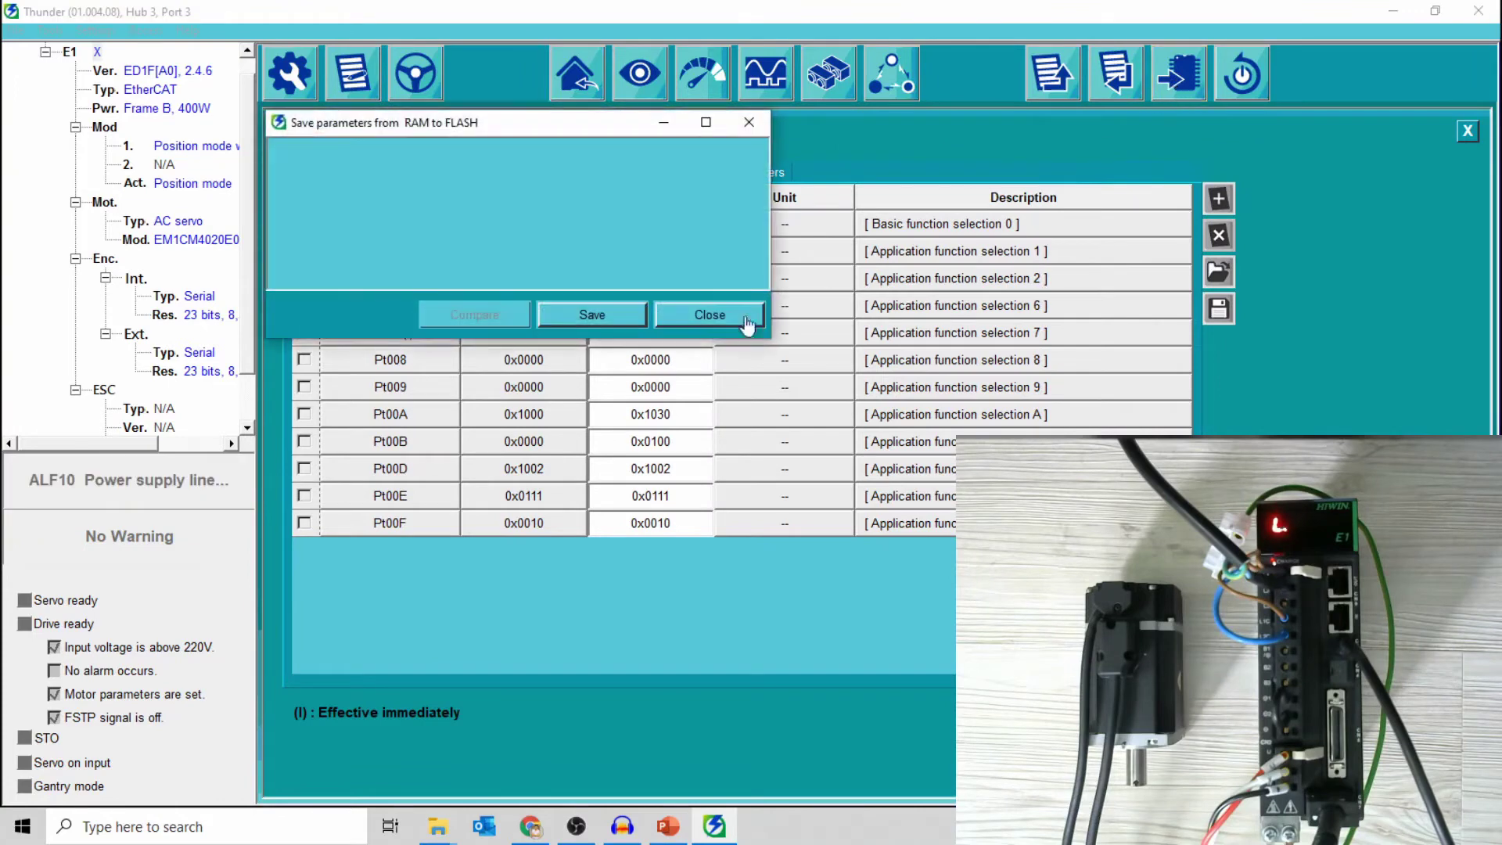
pyautogui.click(604, 309)
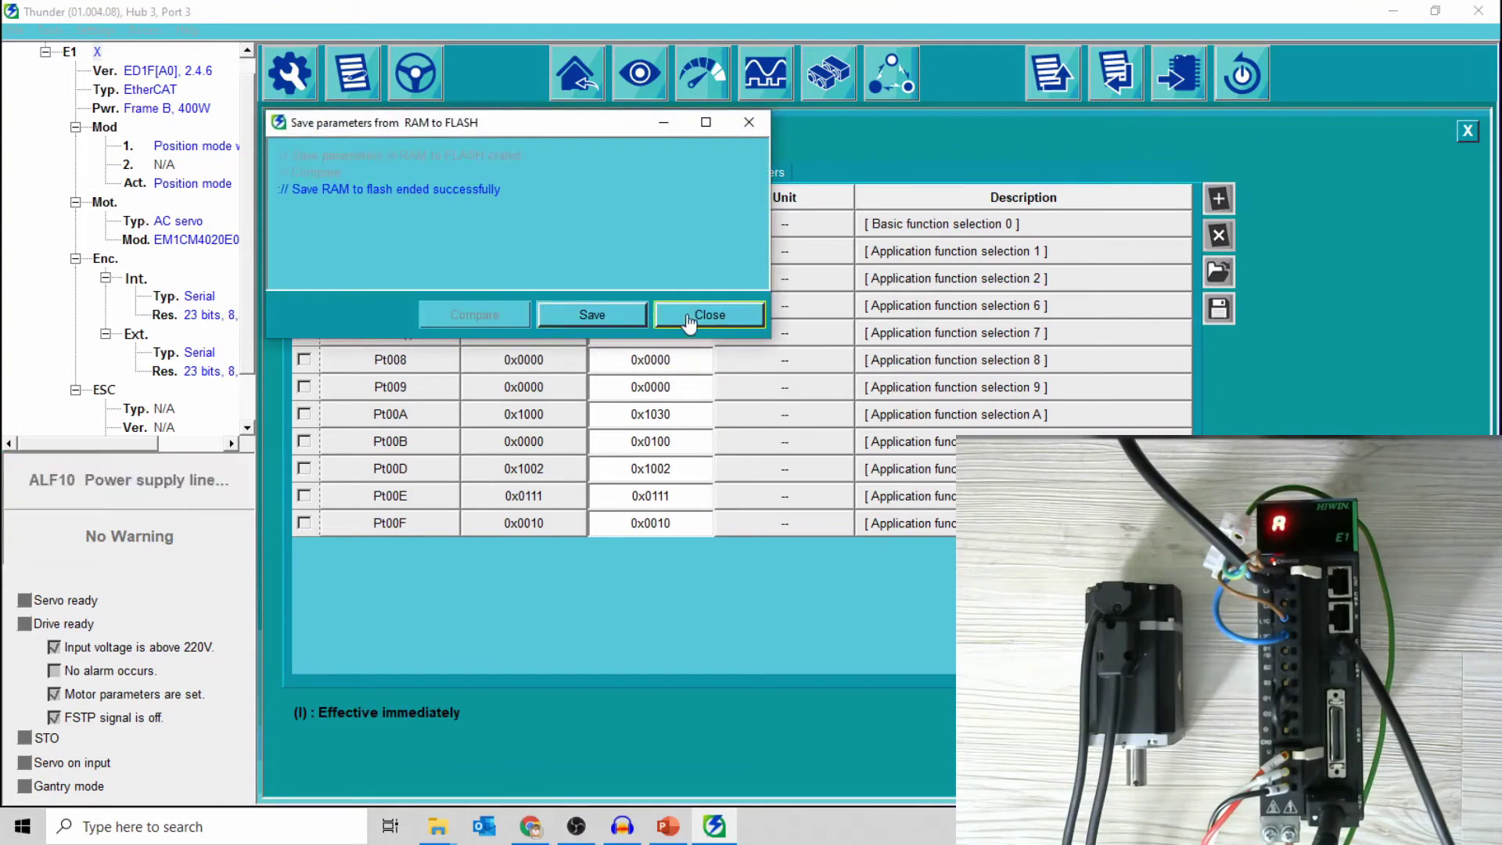
pyautogui.click(705, 313)
pyautogui.click(1250, 76)
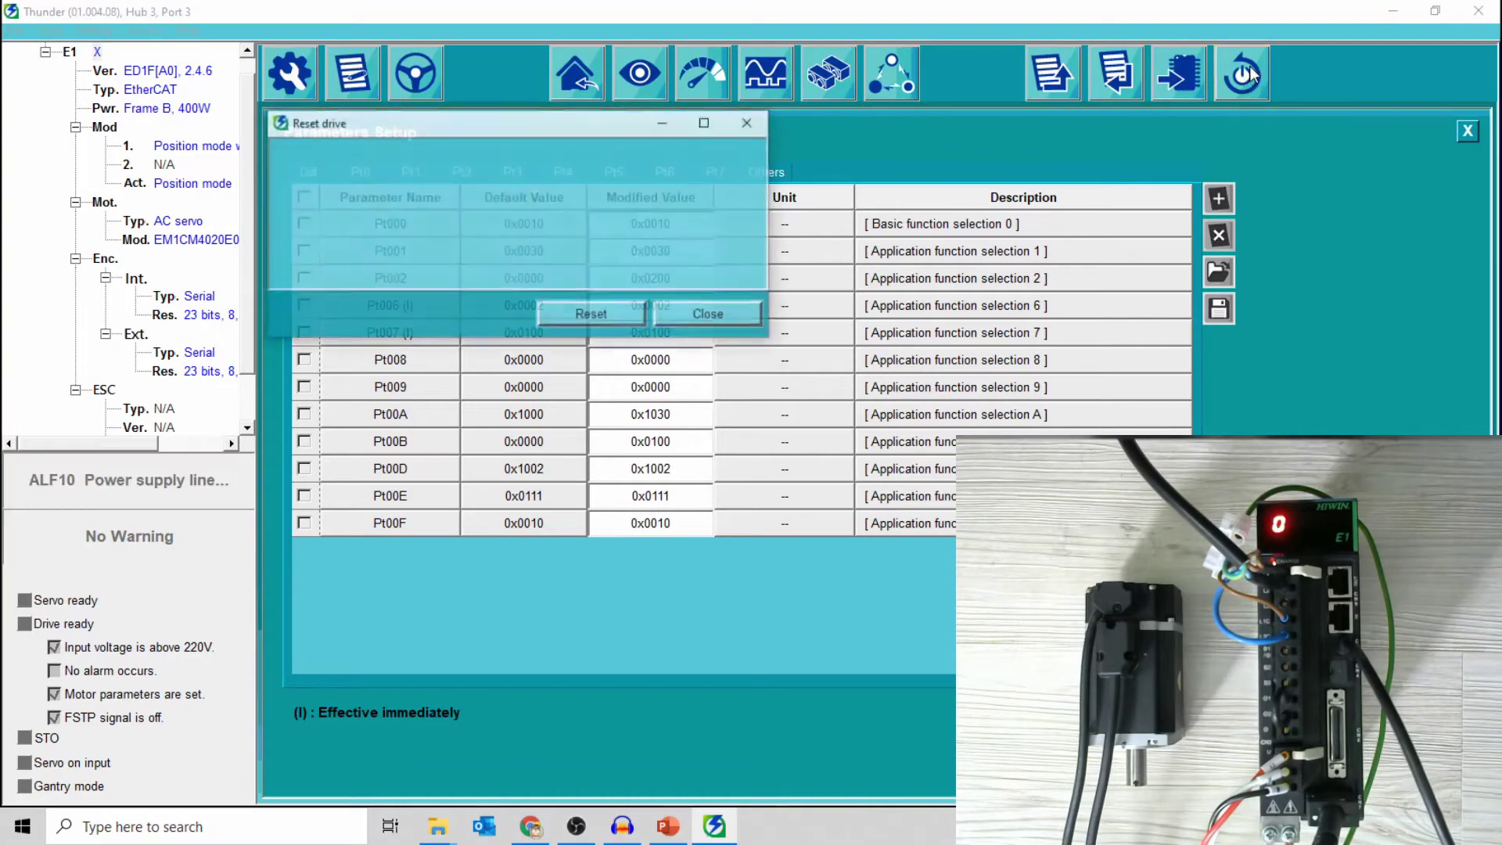
pyautogui.click(582, 314)
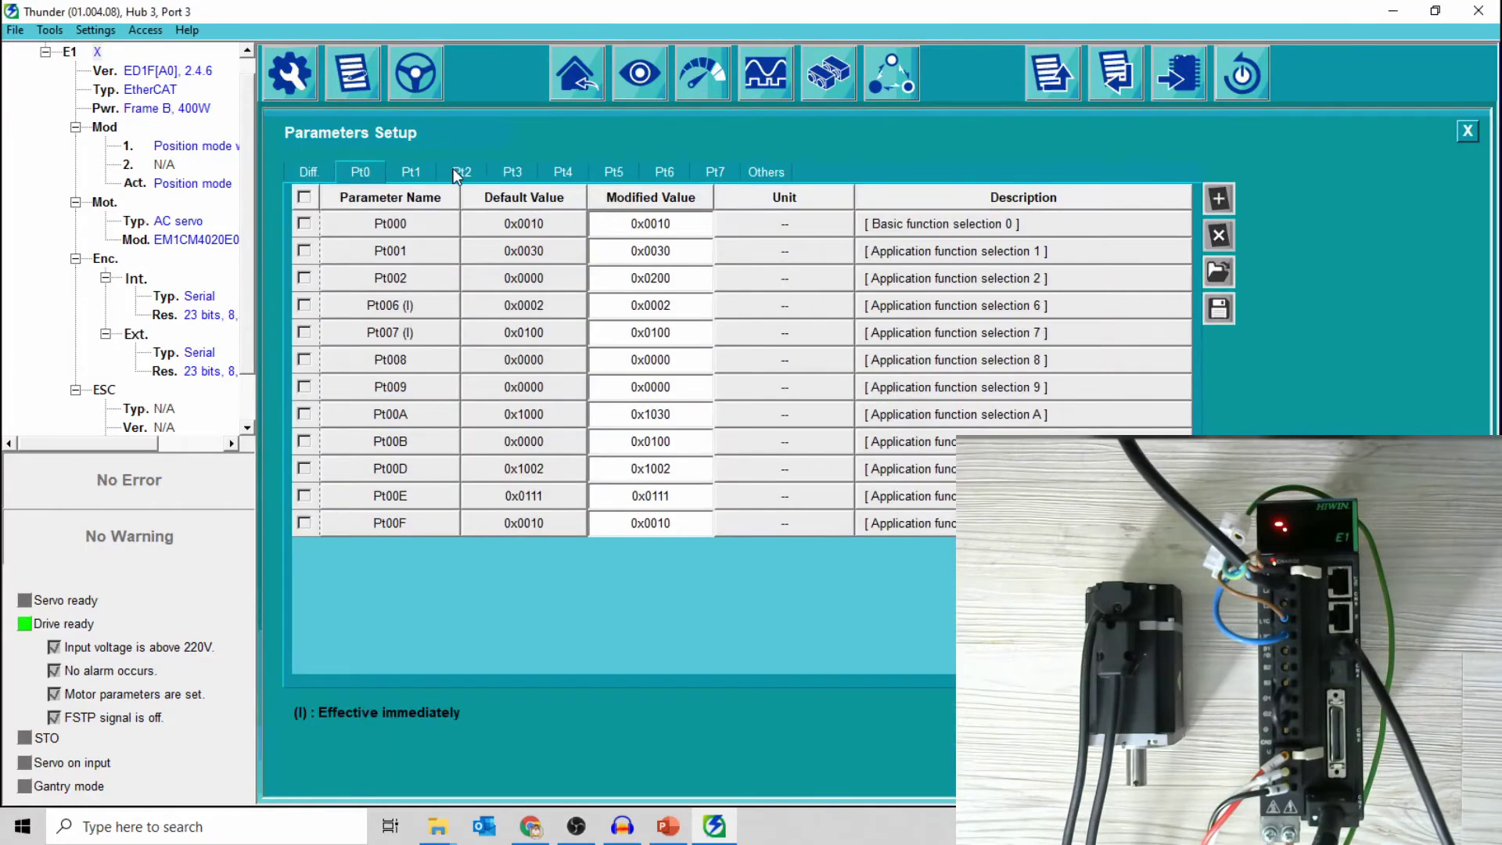
# Set the gear ratio numerator Pt20E to 8,388,608 and apply it
pyautogui.click(455, 176)
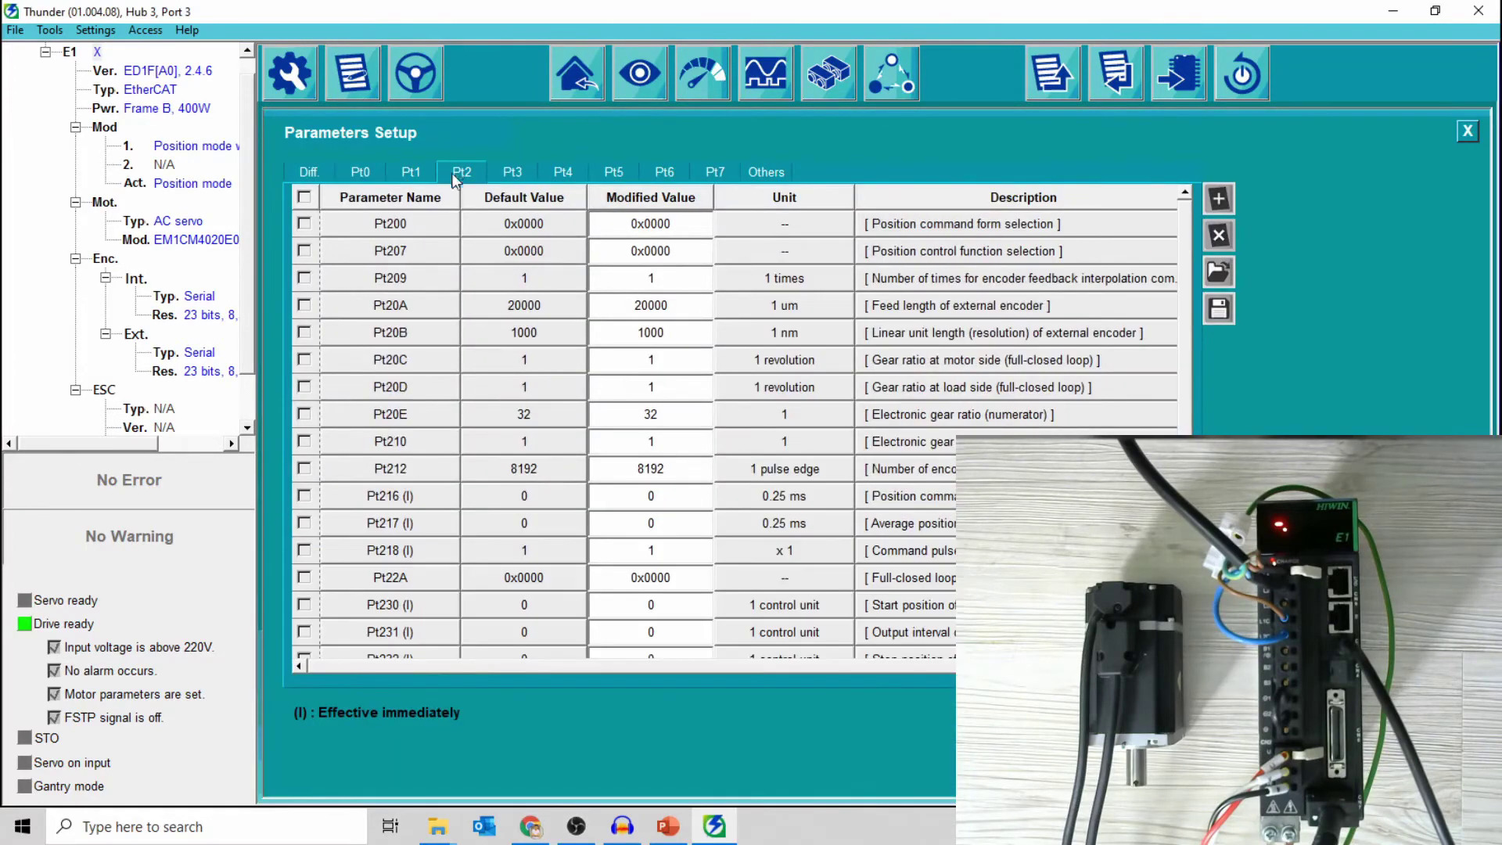
pyautogui.click(657, 417)
pyautogui.doubleClick(664, 429)
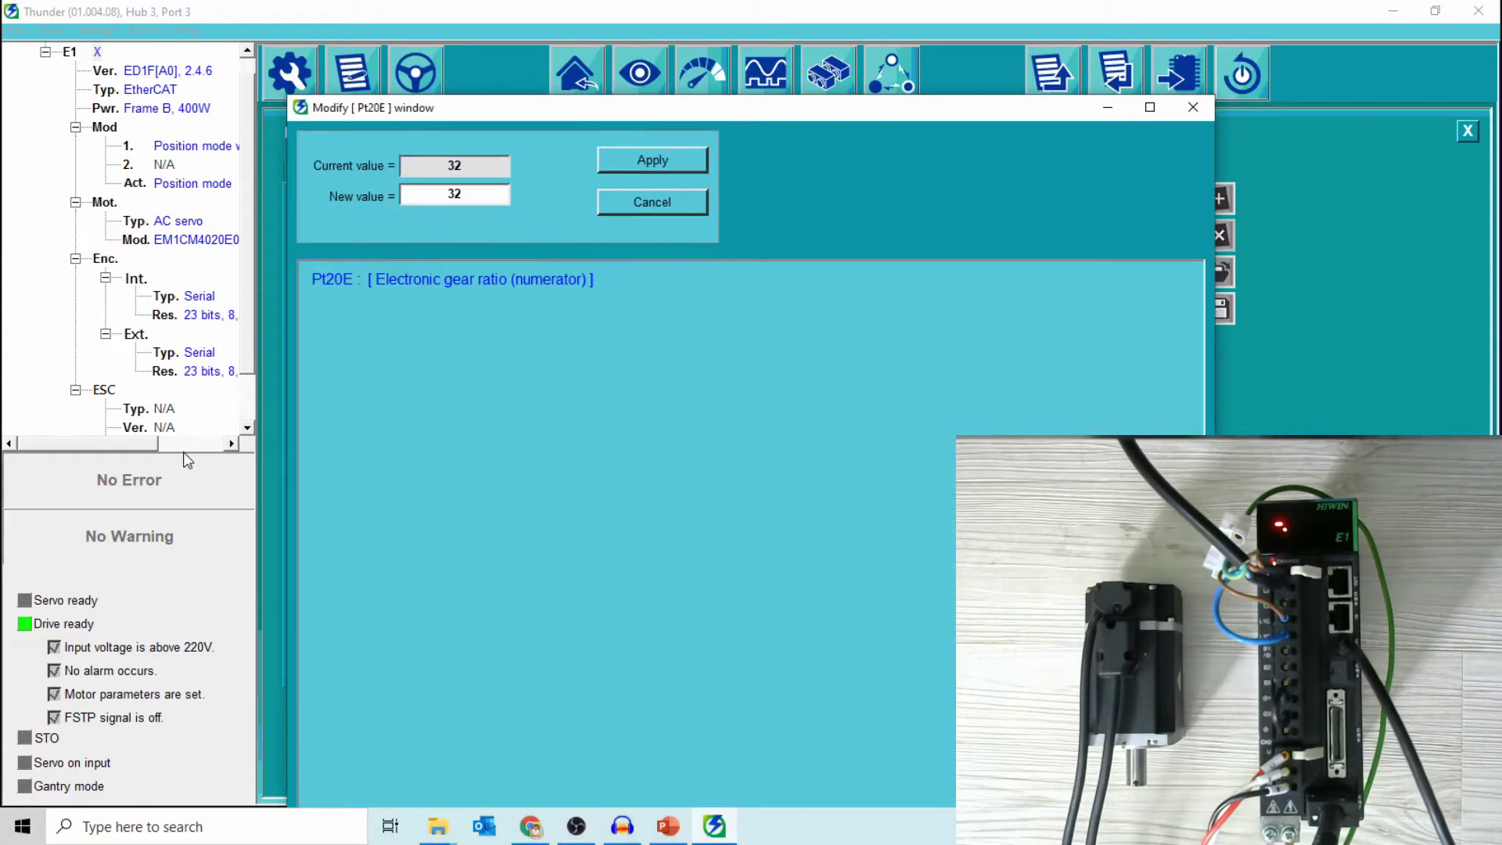
pyautogui.moveTo(151, 445); pyautogui.dragTo(196, 454)
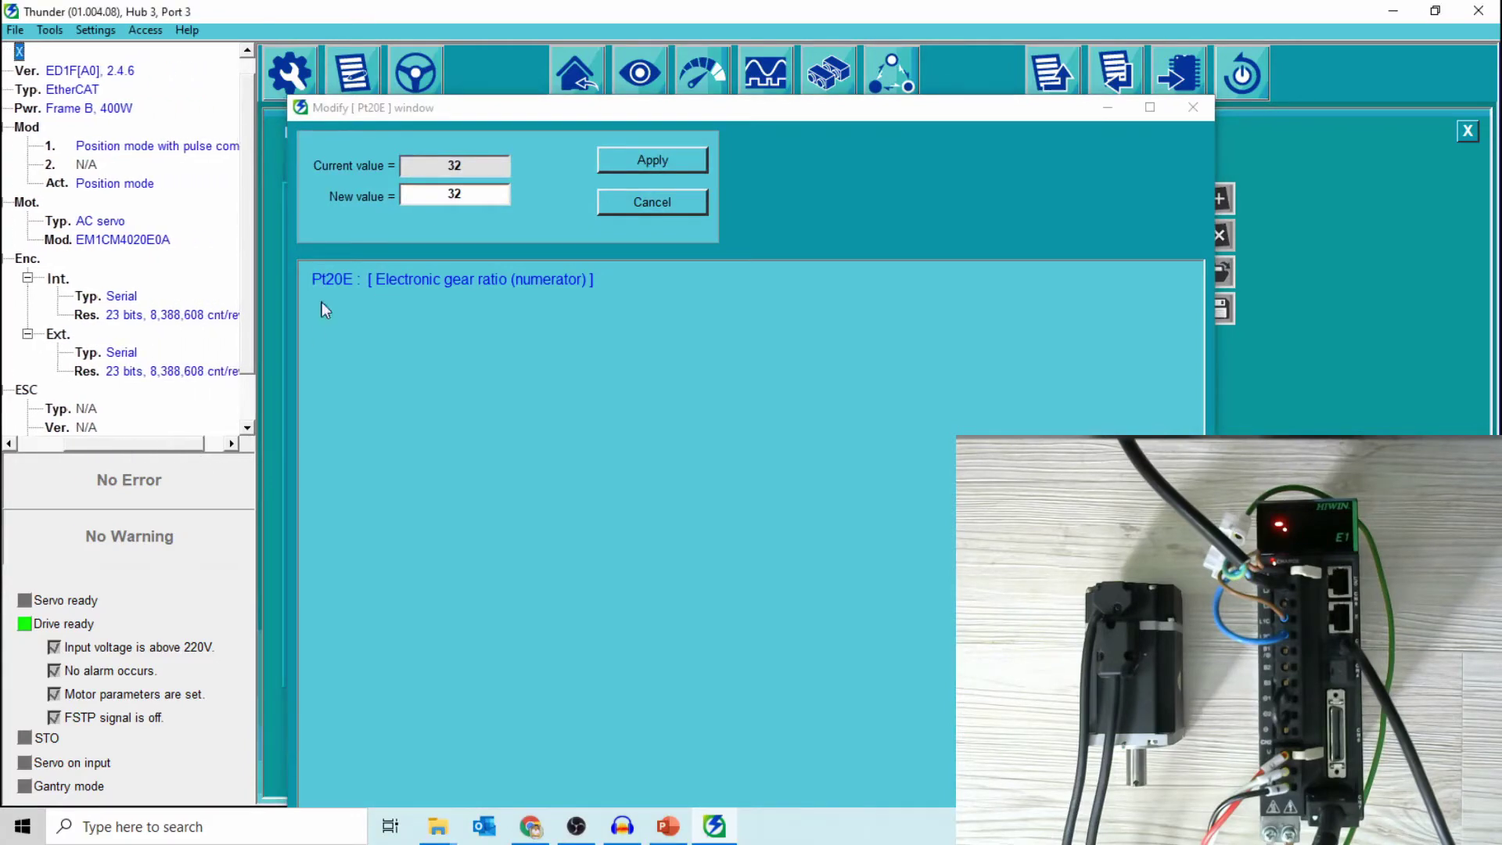
pyautogui.doubleClick(468, 199)
pyautogui.press('BackSpace')
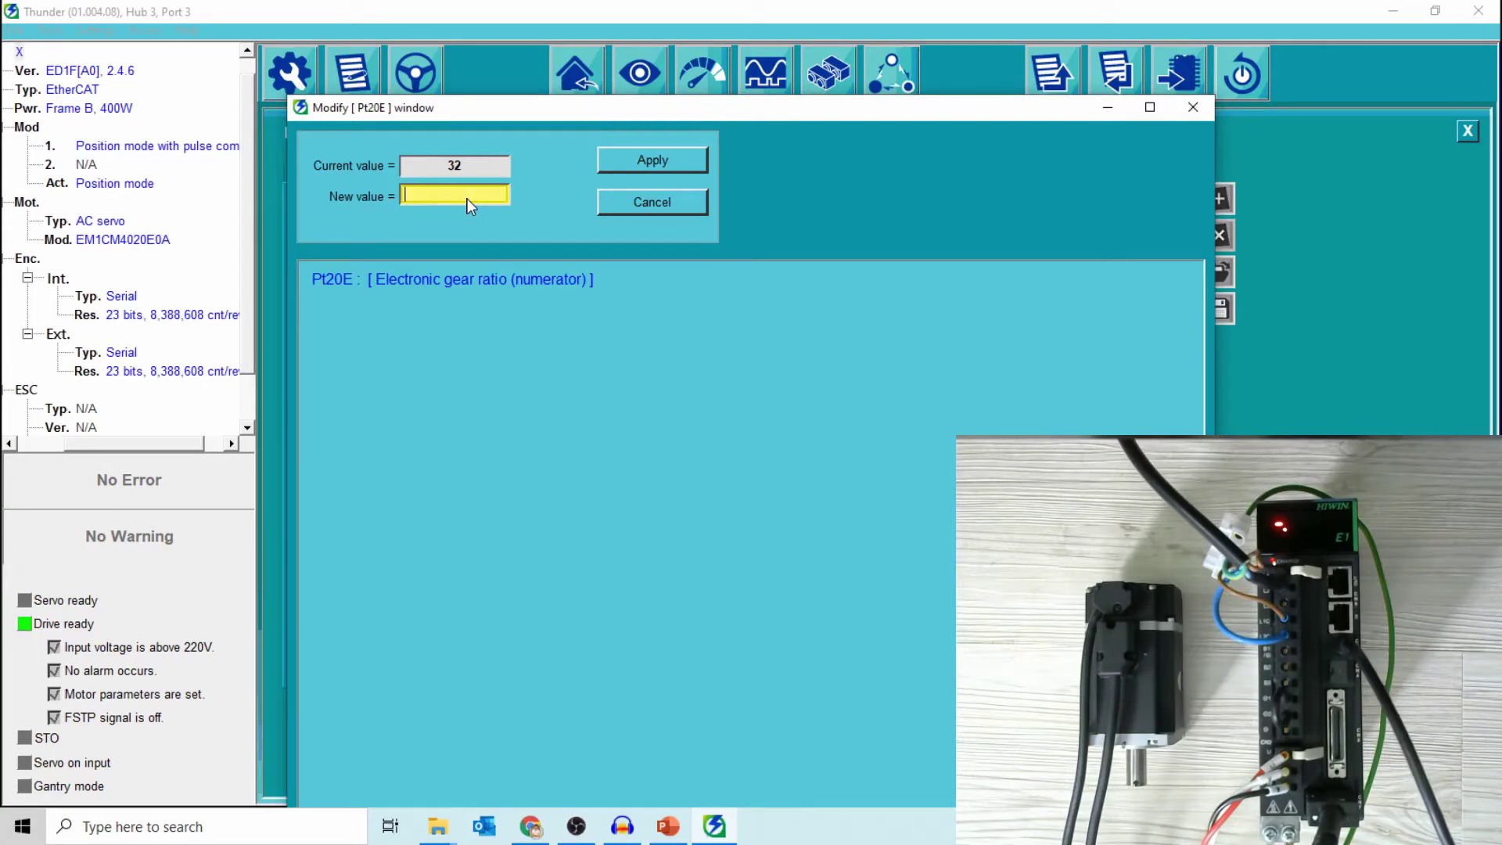
pyautogui.write('8,')
pyautogui.write('3')
pyautogui.write('88,60')
pyautogui.write('8')
pyautogui.click(695, 161)
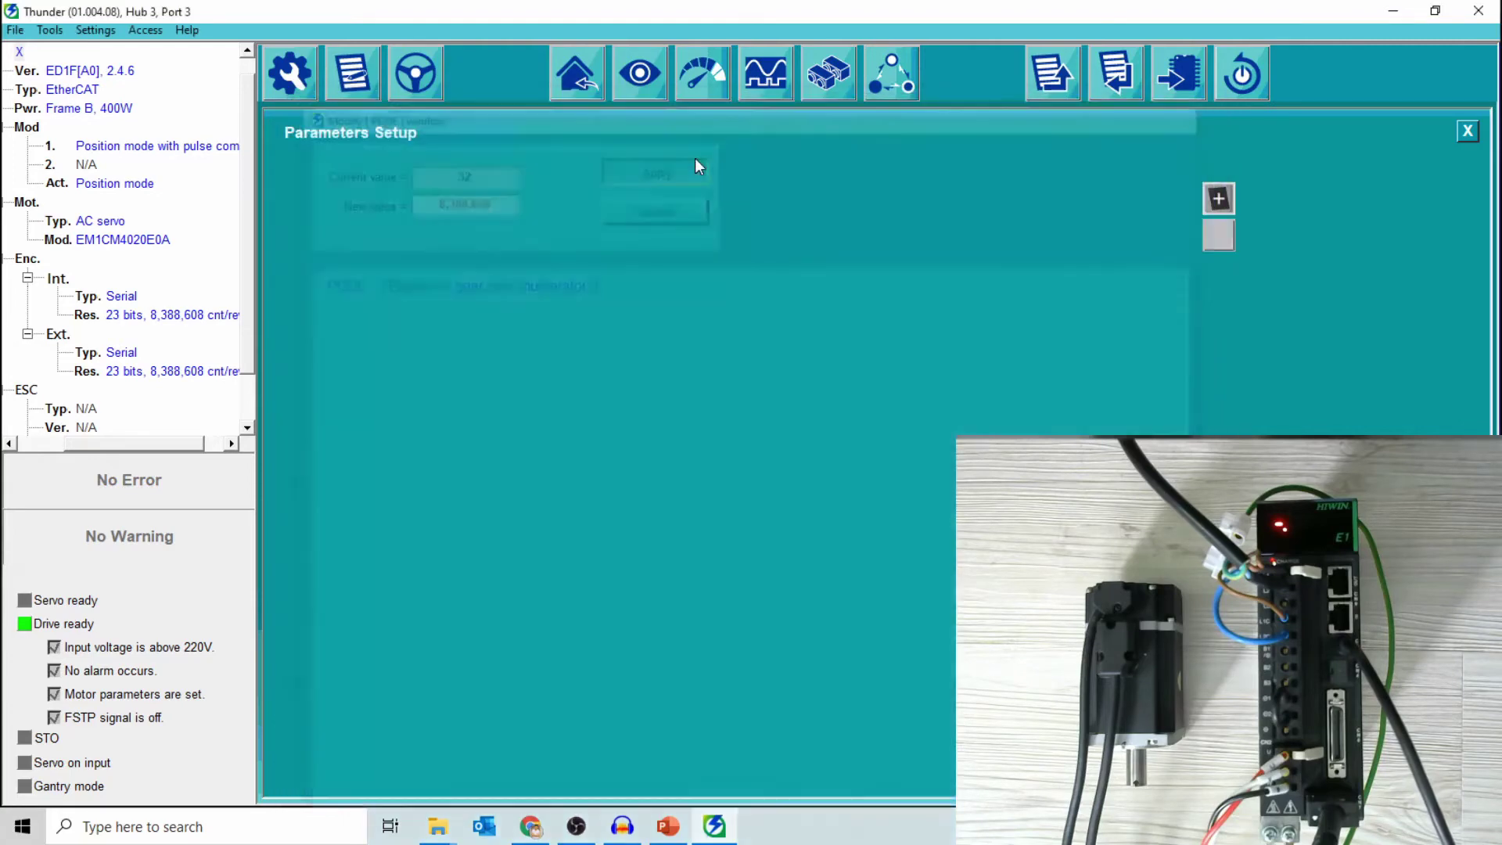
# Enter 360,000 as the new value for the Pt210 denominator
pyautogui.click(654, 446)
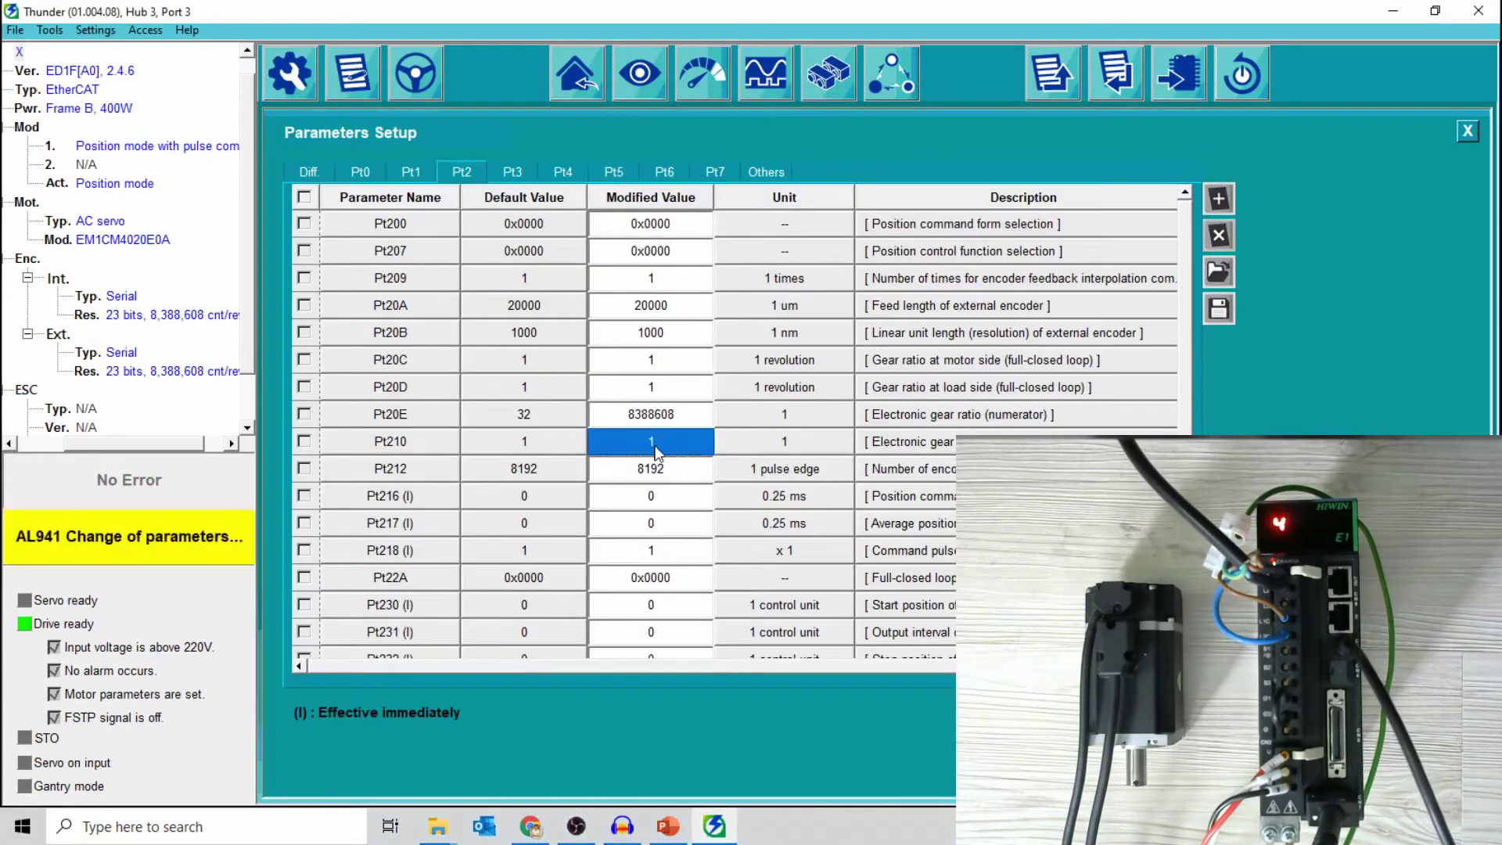
pyautogui.doubleClick(655, 448)
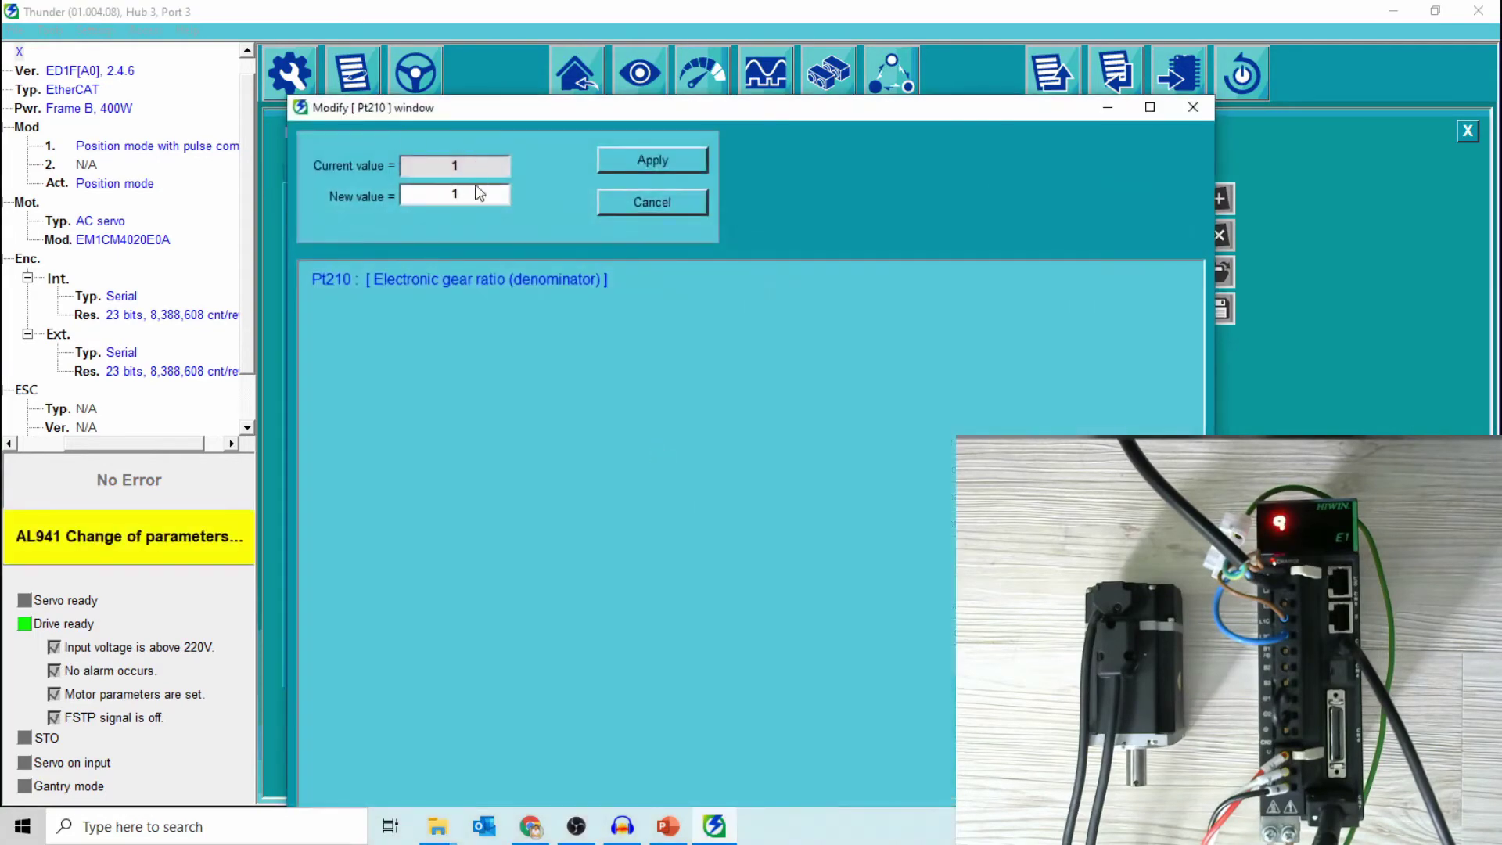
pyautogui.press('BackSpace')
pyautogui.write('36')
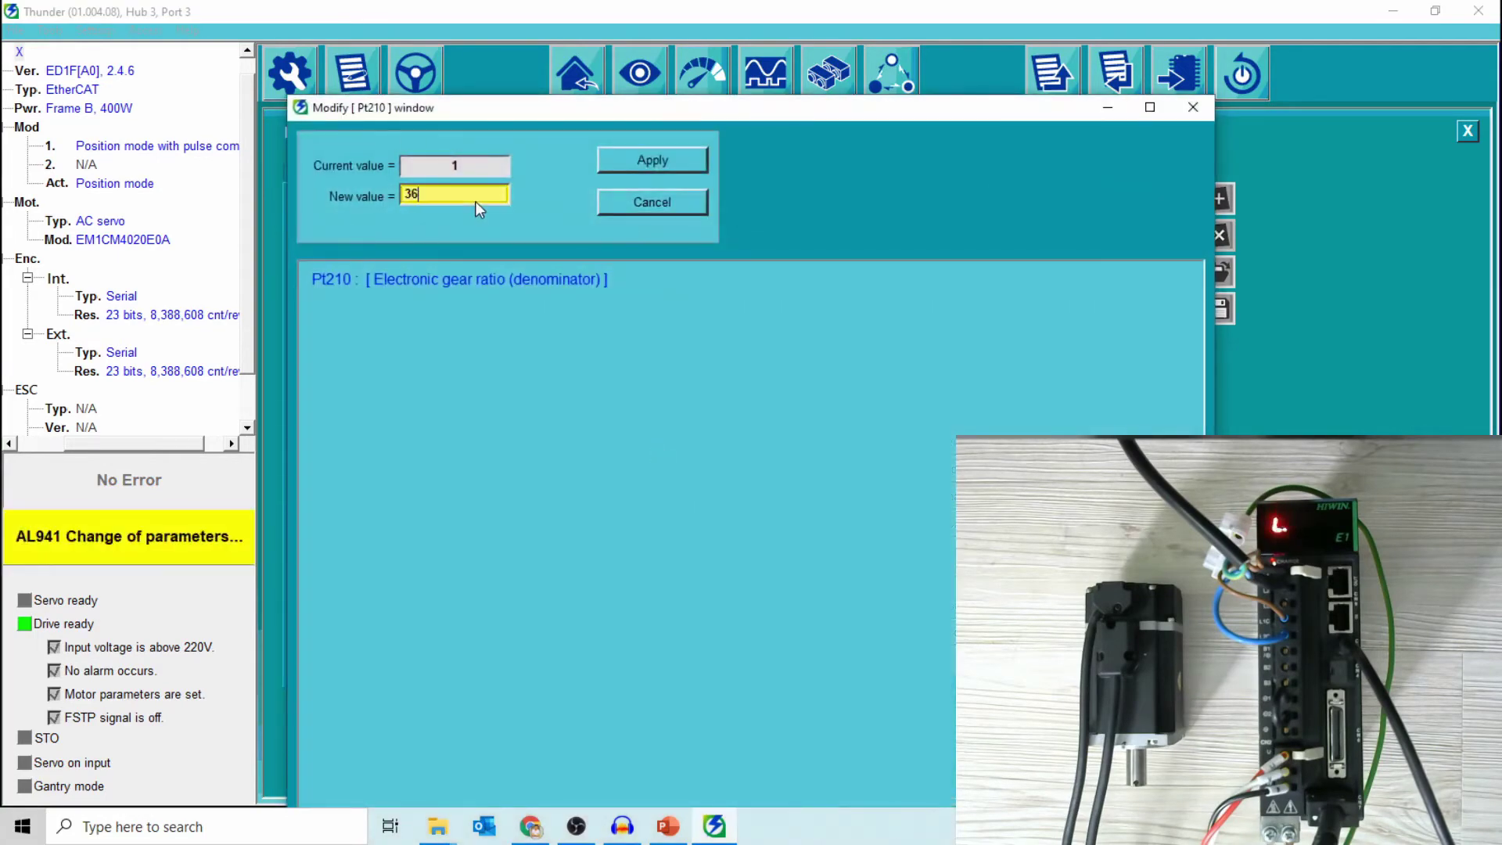
pyautogui.write('0,000')
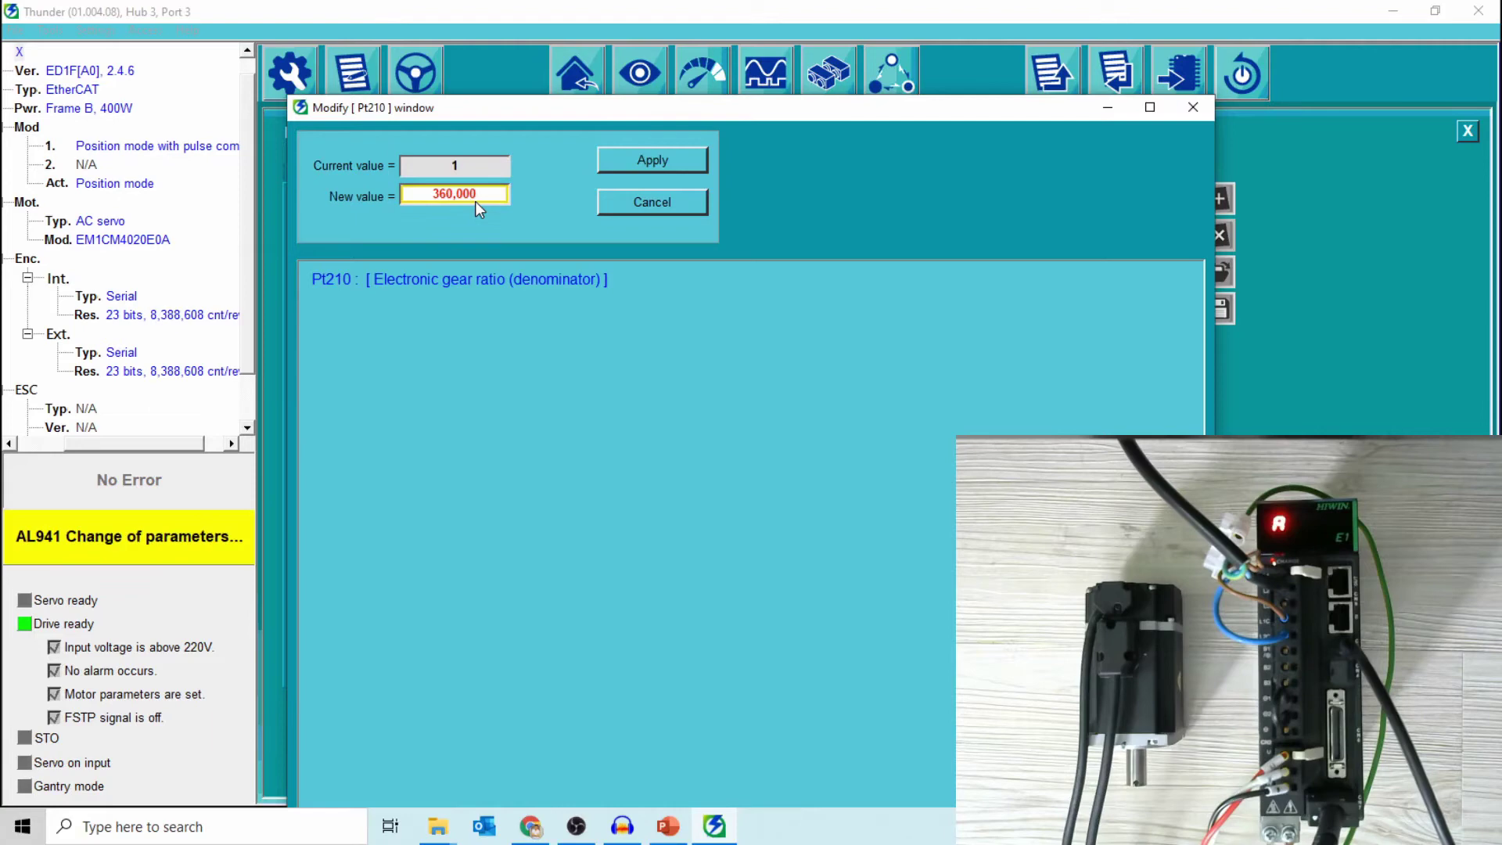
# Apply Pt210 = 360,000, save the parameters to flash, and reset the drive
pyautogui.click(641, 173)
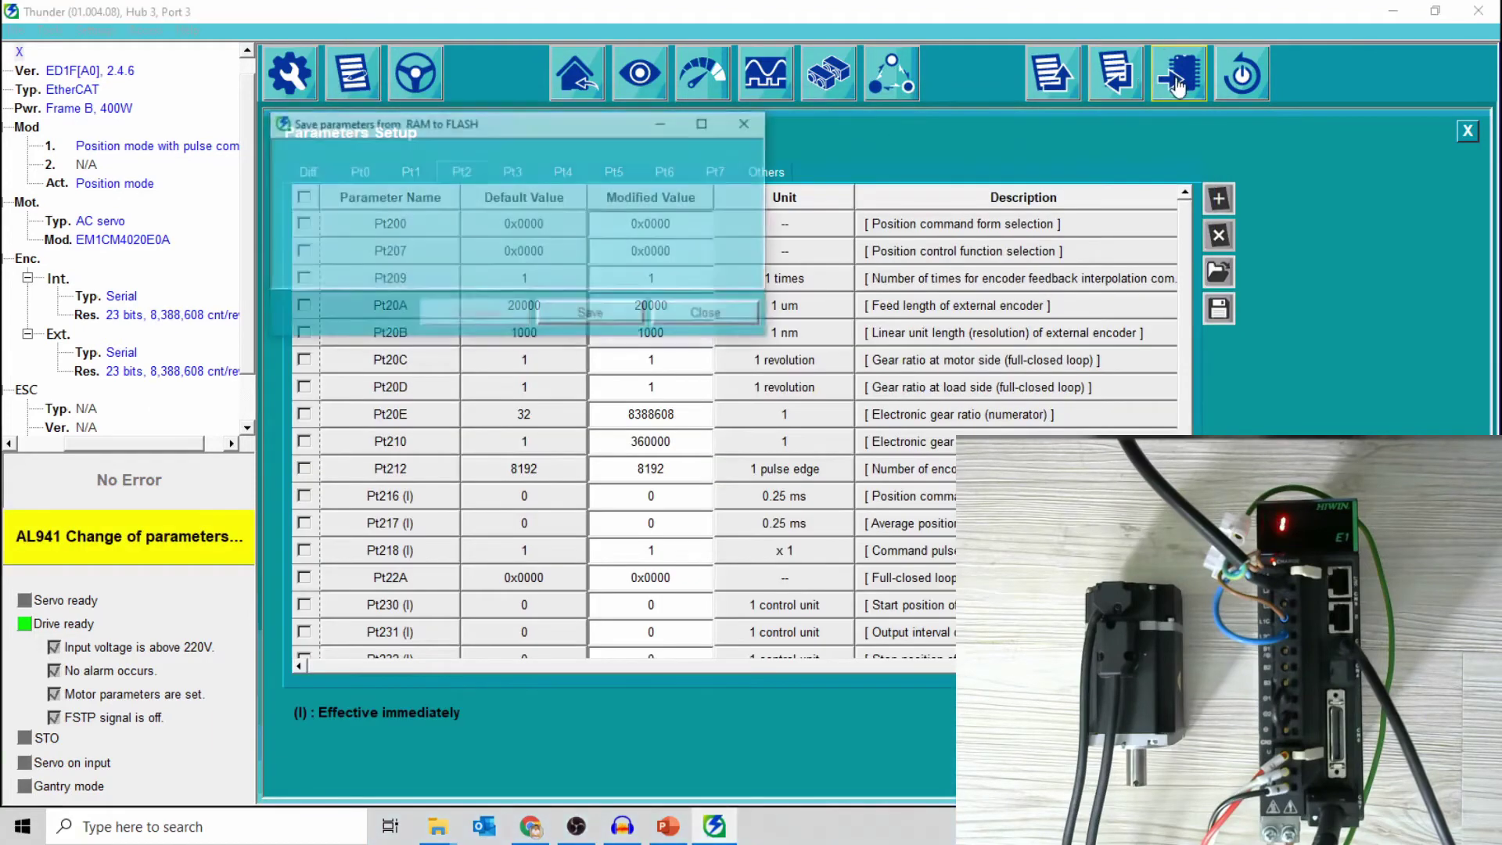
pyautogui.click(583, 315)
pyautogui.click(689, 317)
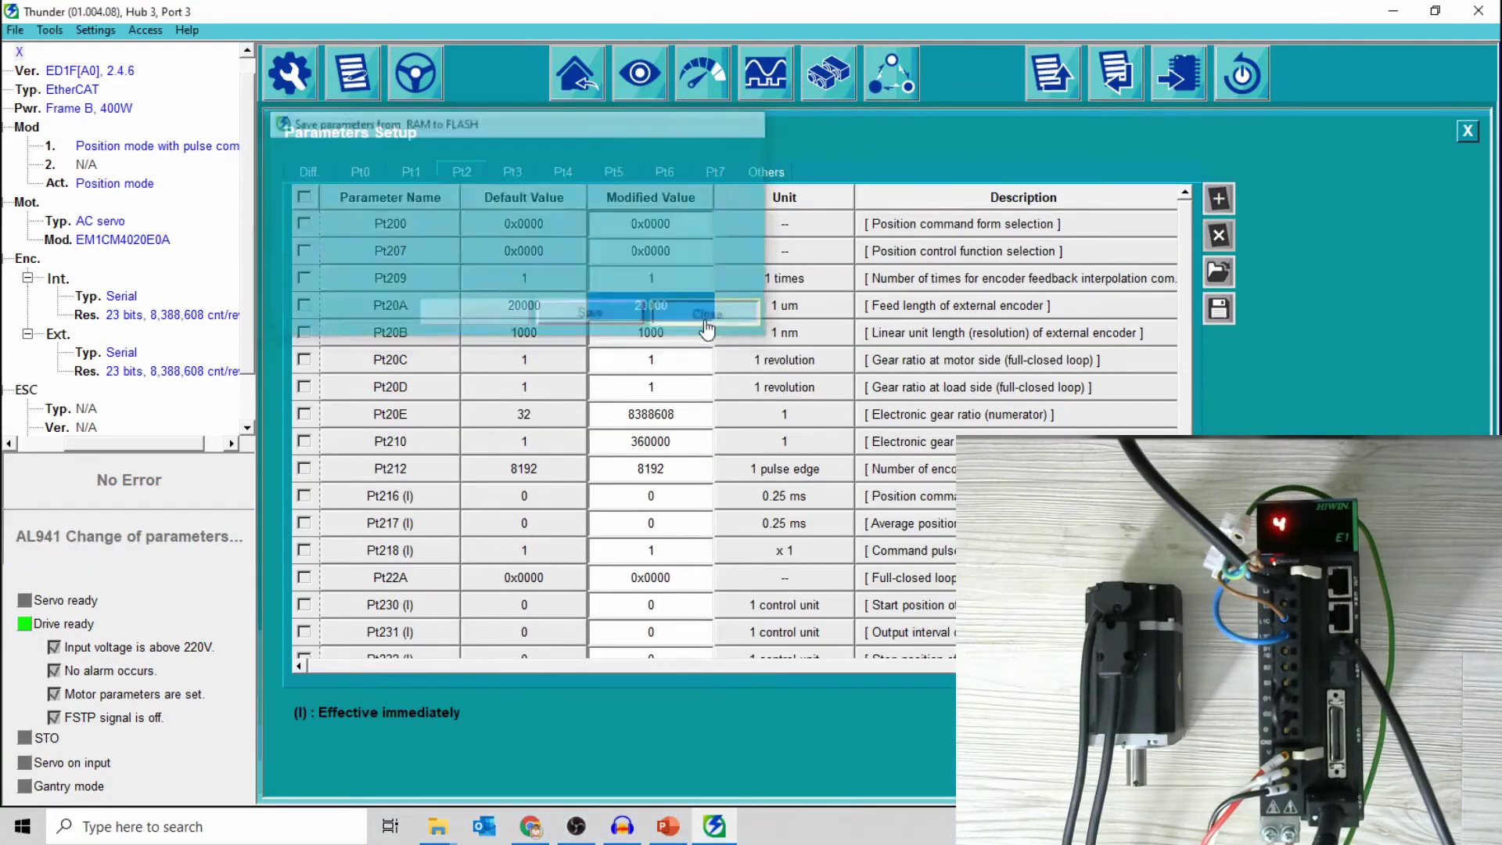
pyautogui.click(1239, 80)
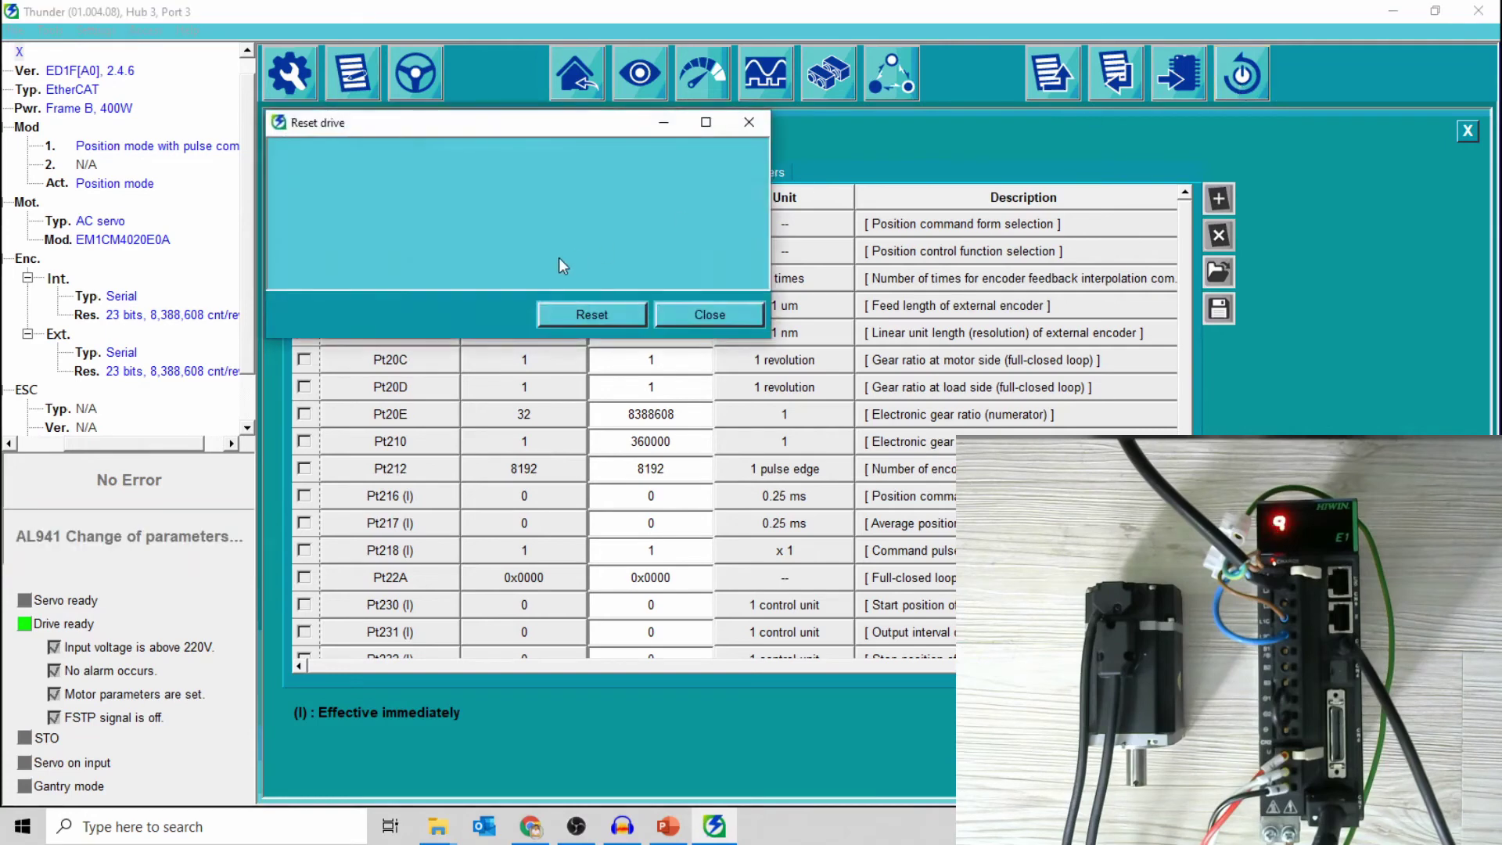
pyautogui.click(555, 311)
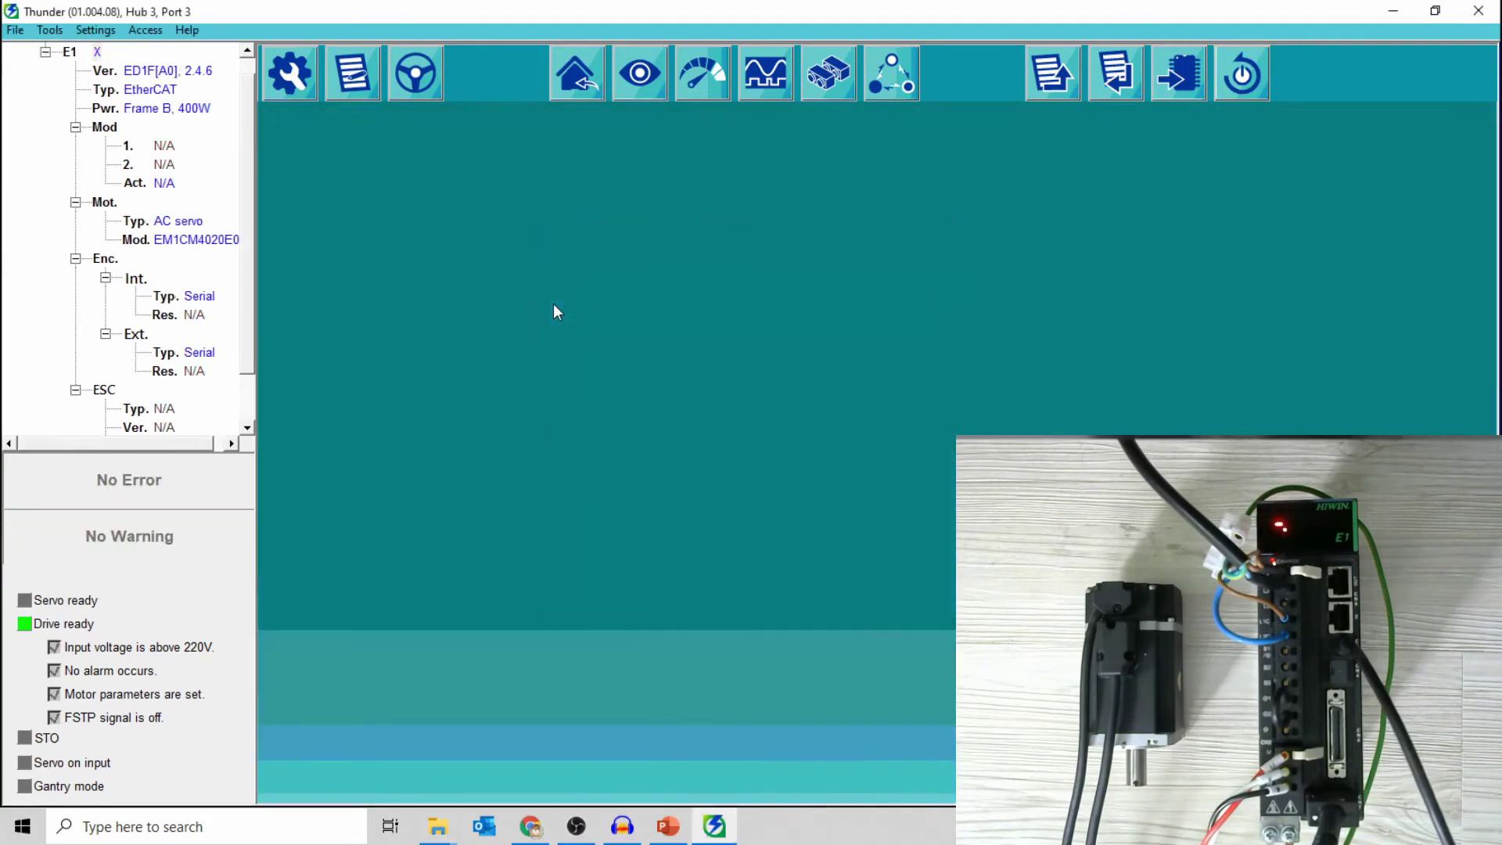
# Home the motor using Method33 index-pulse homing, then close the Homing Operation page
pyautogui.click(582, 61)
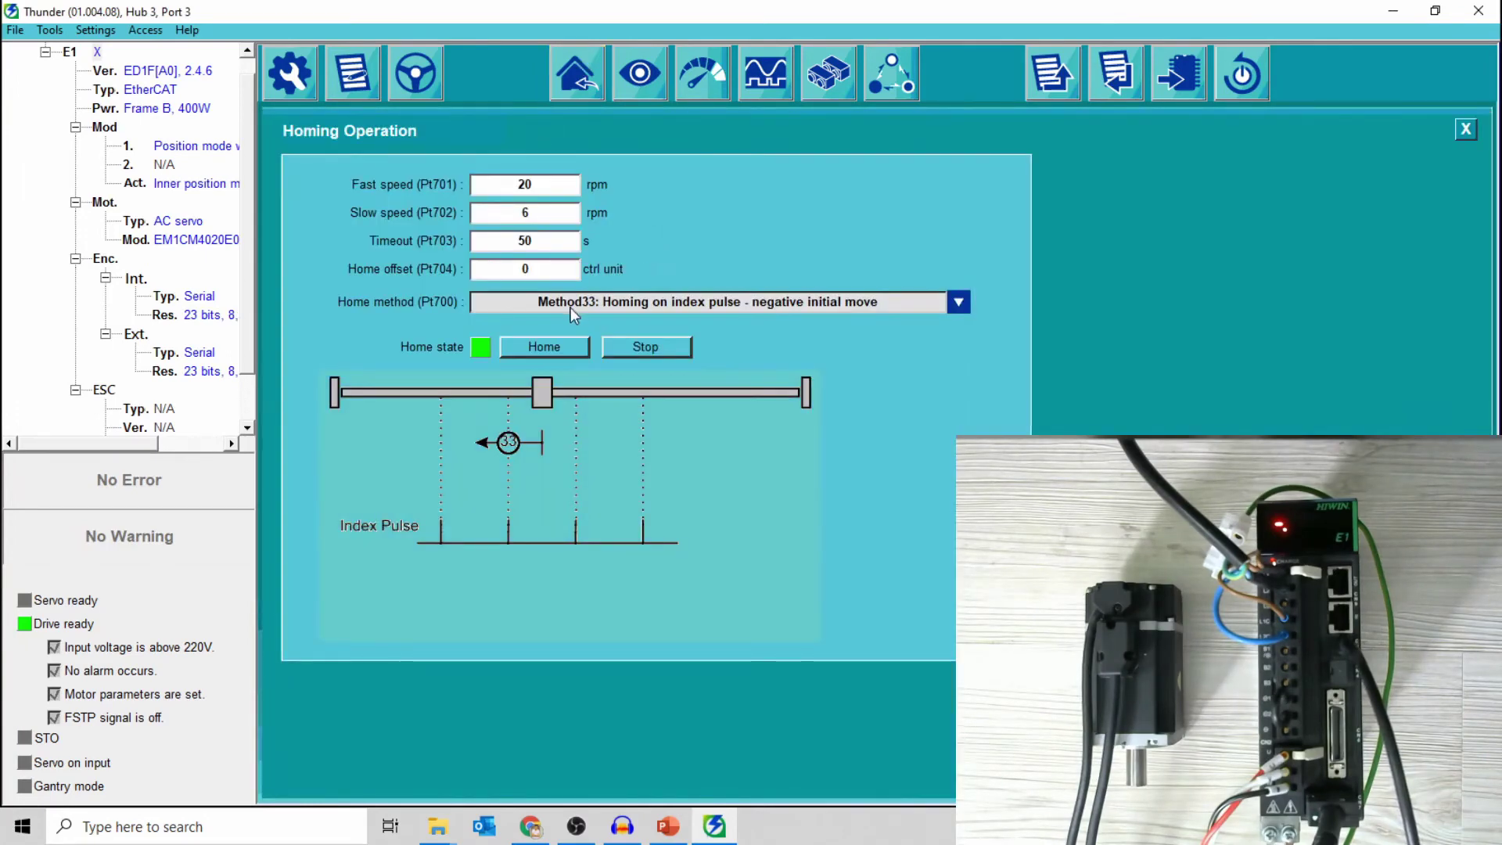
pyautogui.click(549, 347)
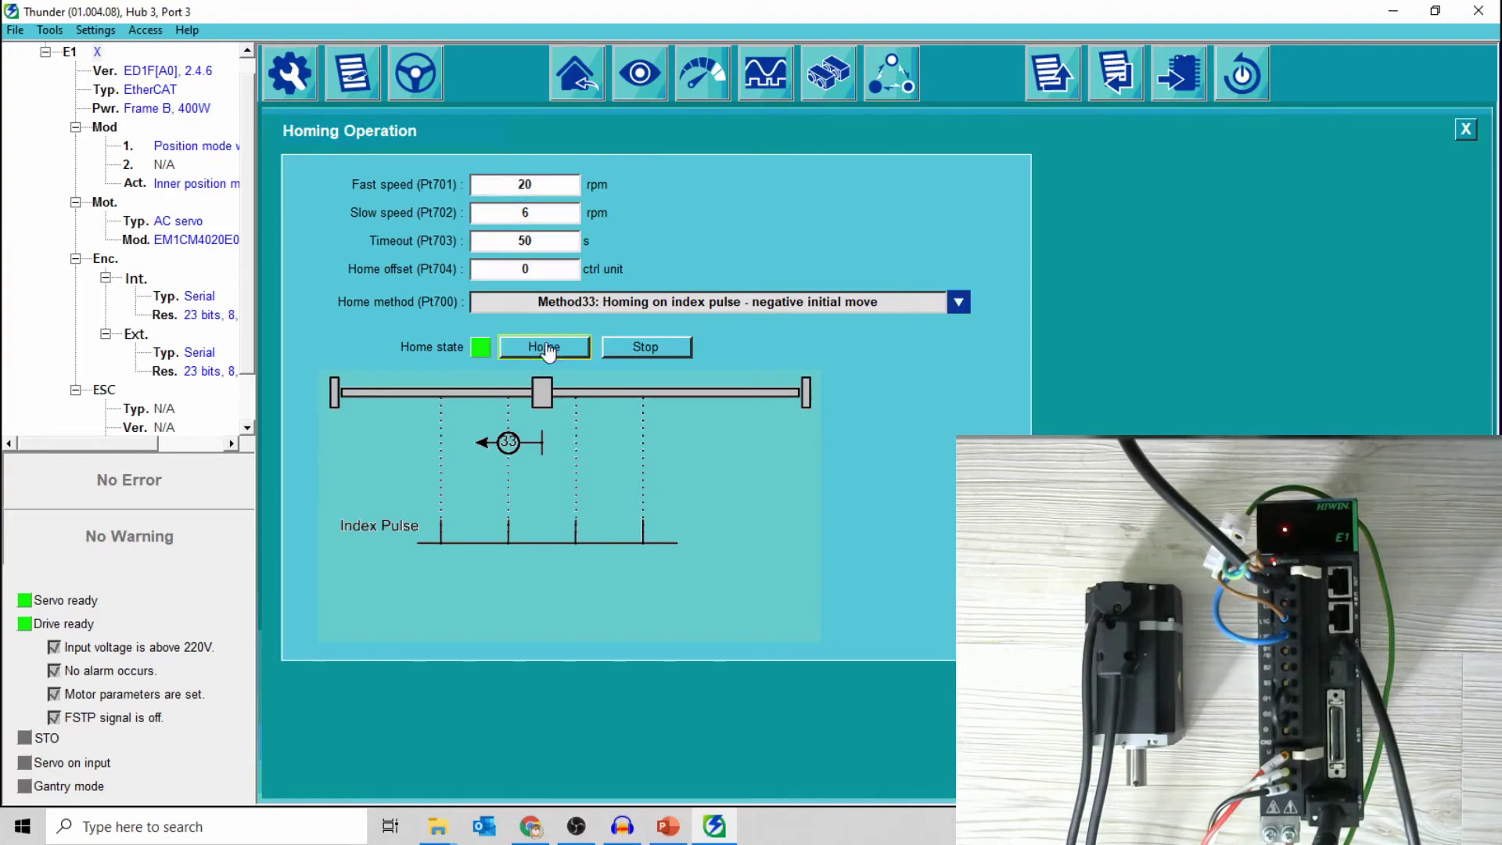
pyautogui.click(1466, 129)
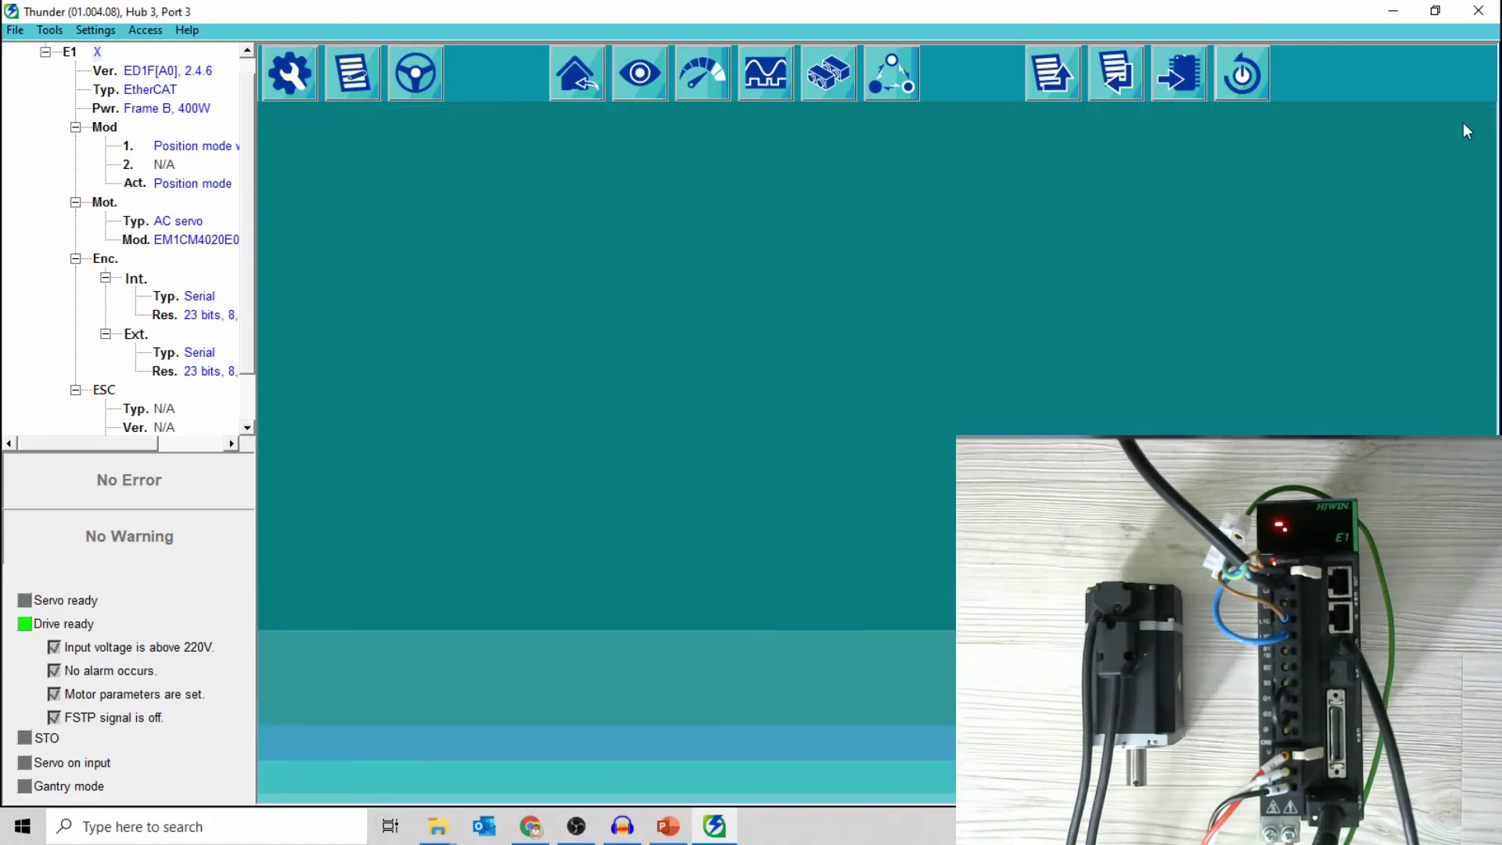
# Enable the servo, move between P1 0 and P2 360,000, then start continuous P2P motion
pyautogui.click(418, 91)
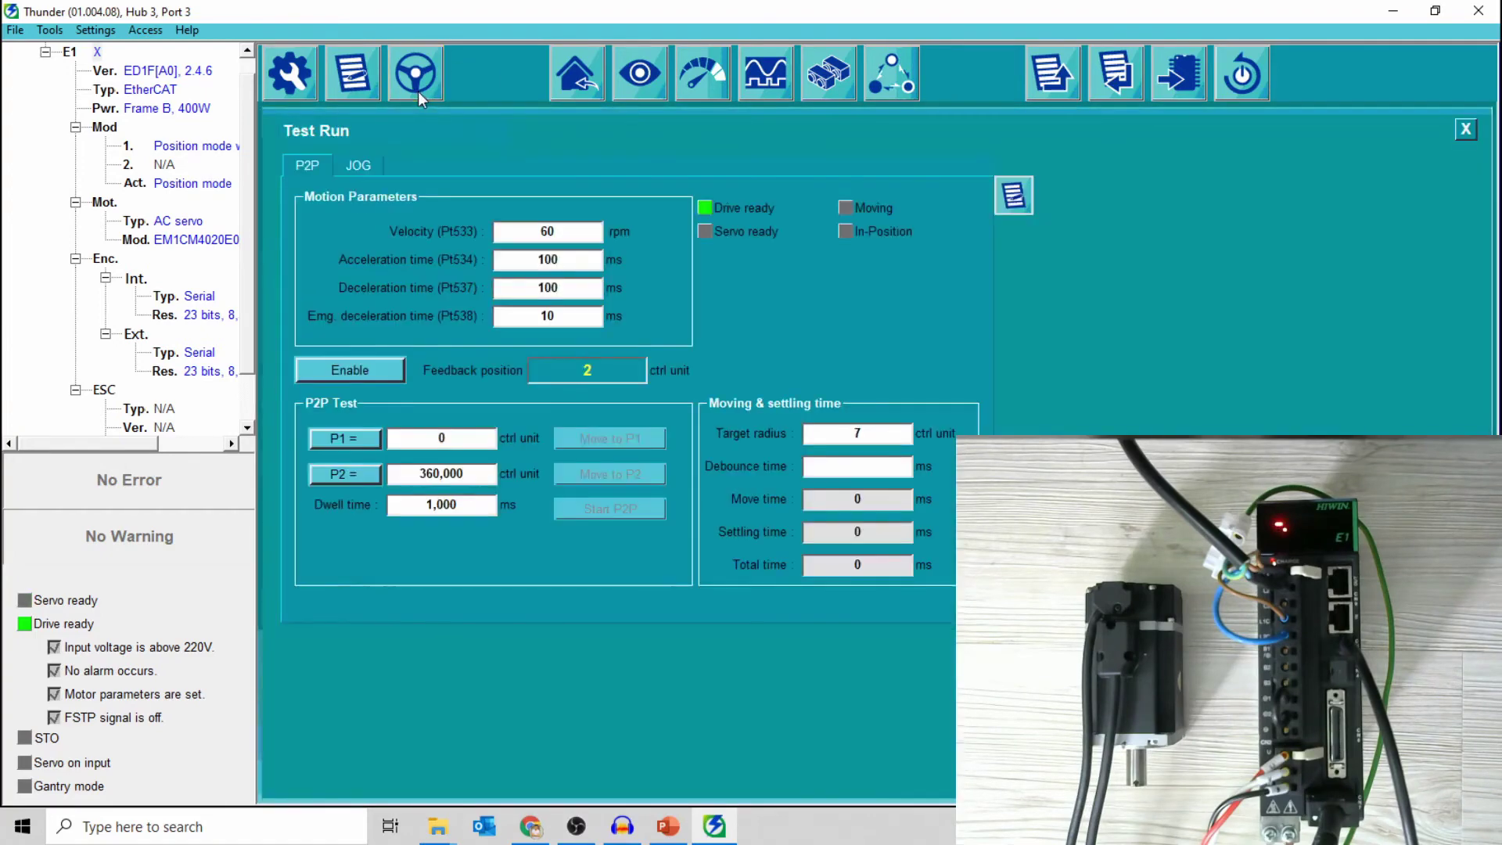
pyautogui.click(382, 373)
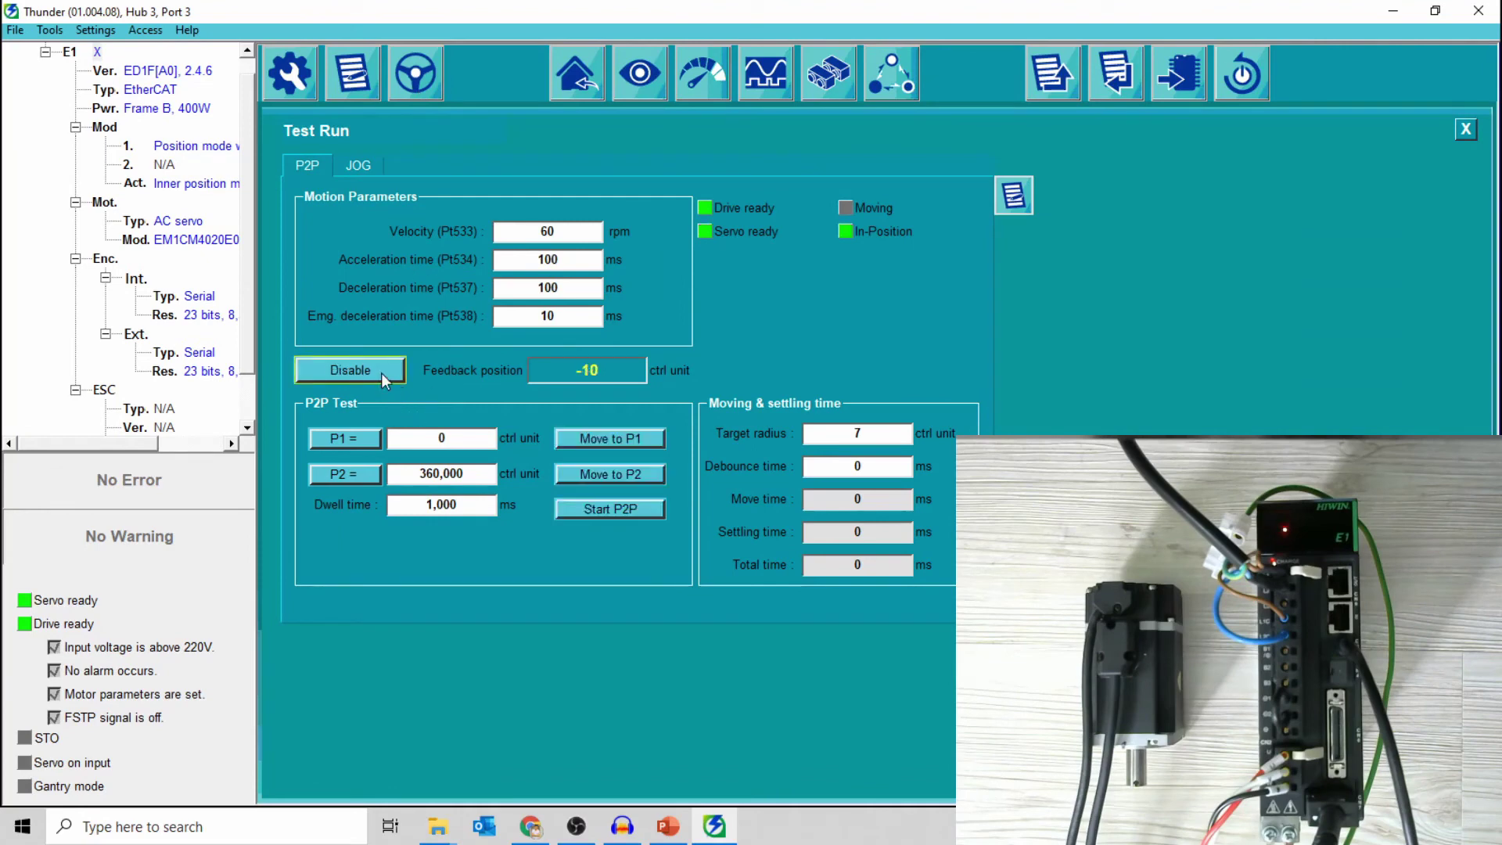
pyautogui.click(572, 450)
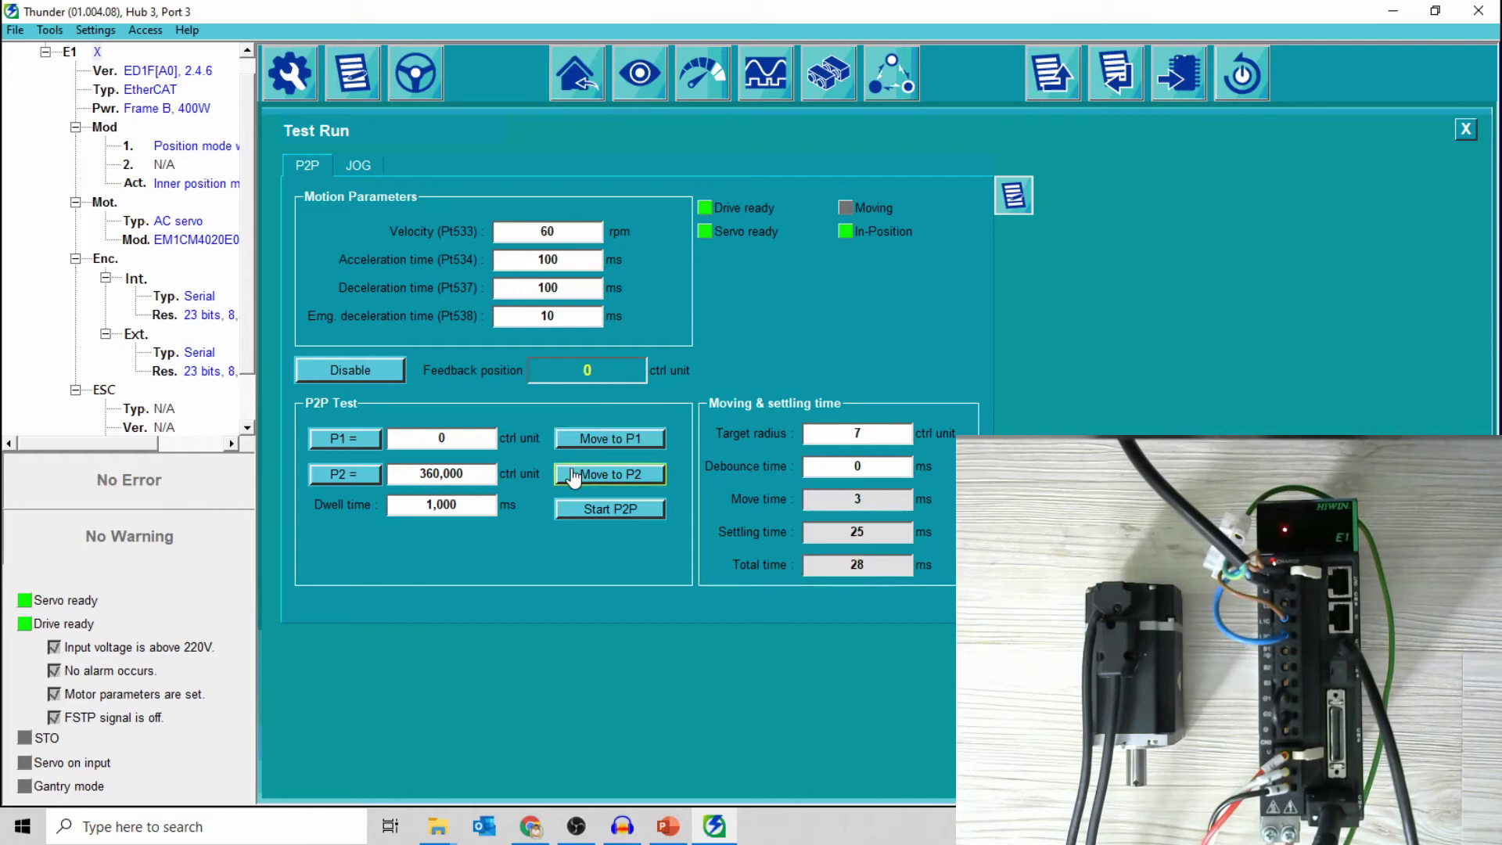
pyautogui.click(575, 476)
pyautogui.click(583, 441)
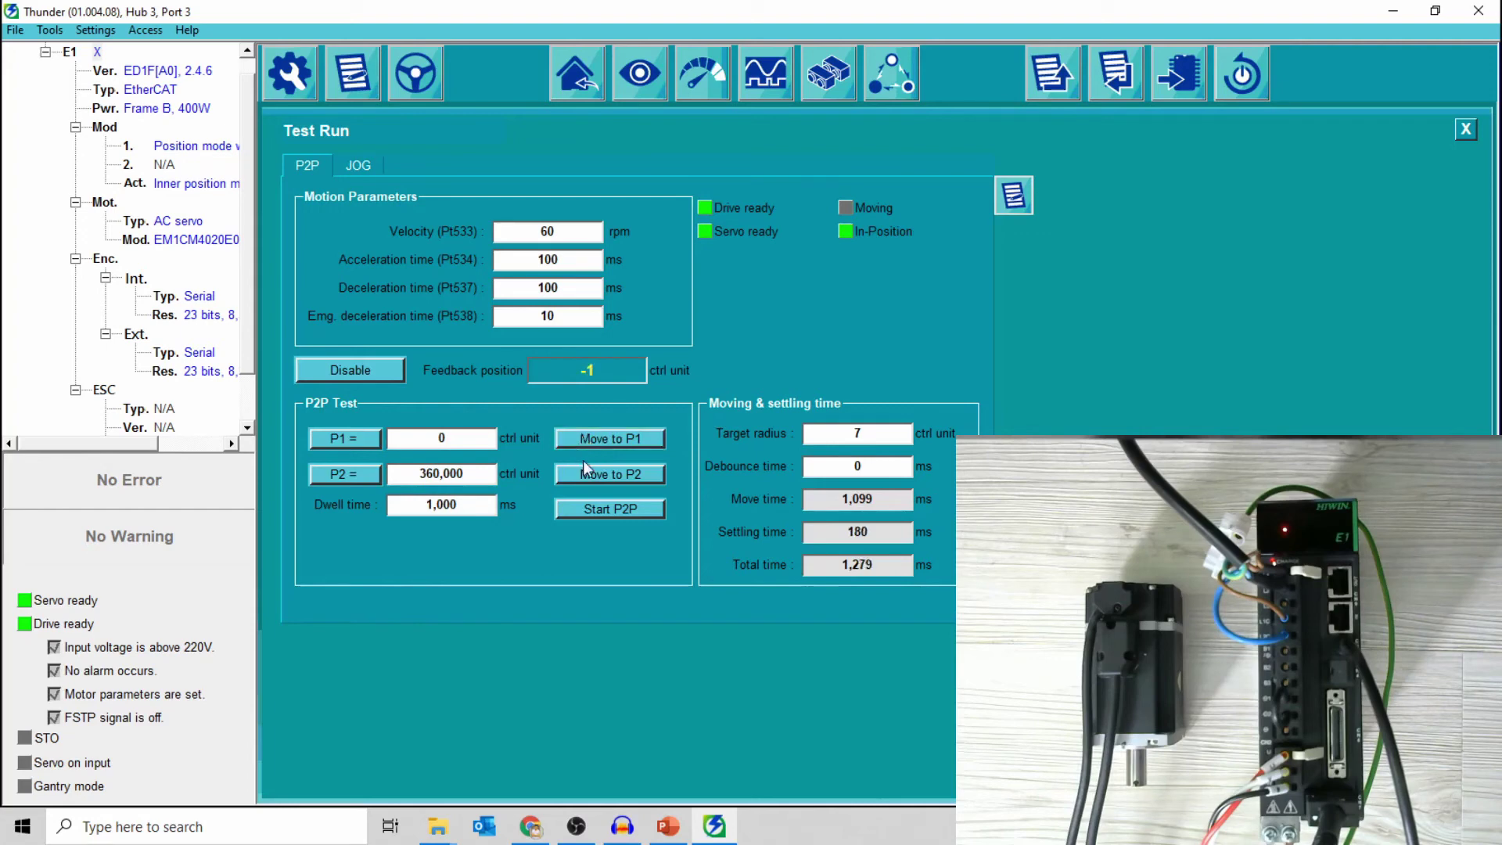
pyautogui.click(591, 509)
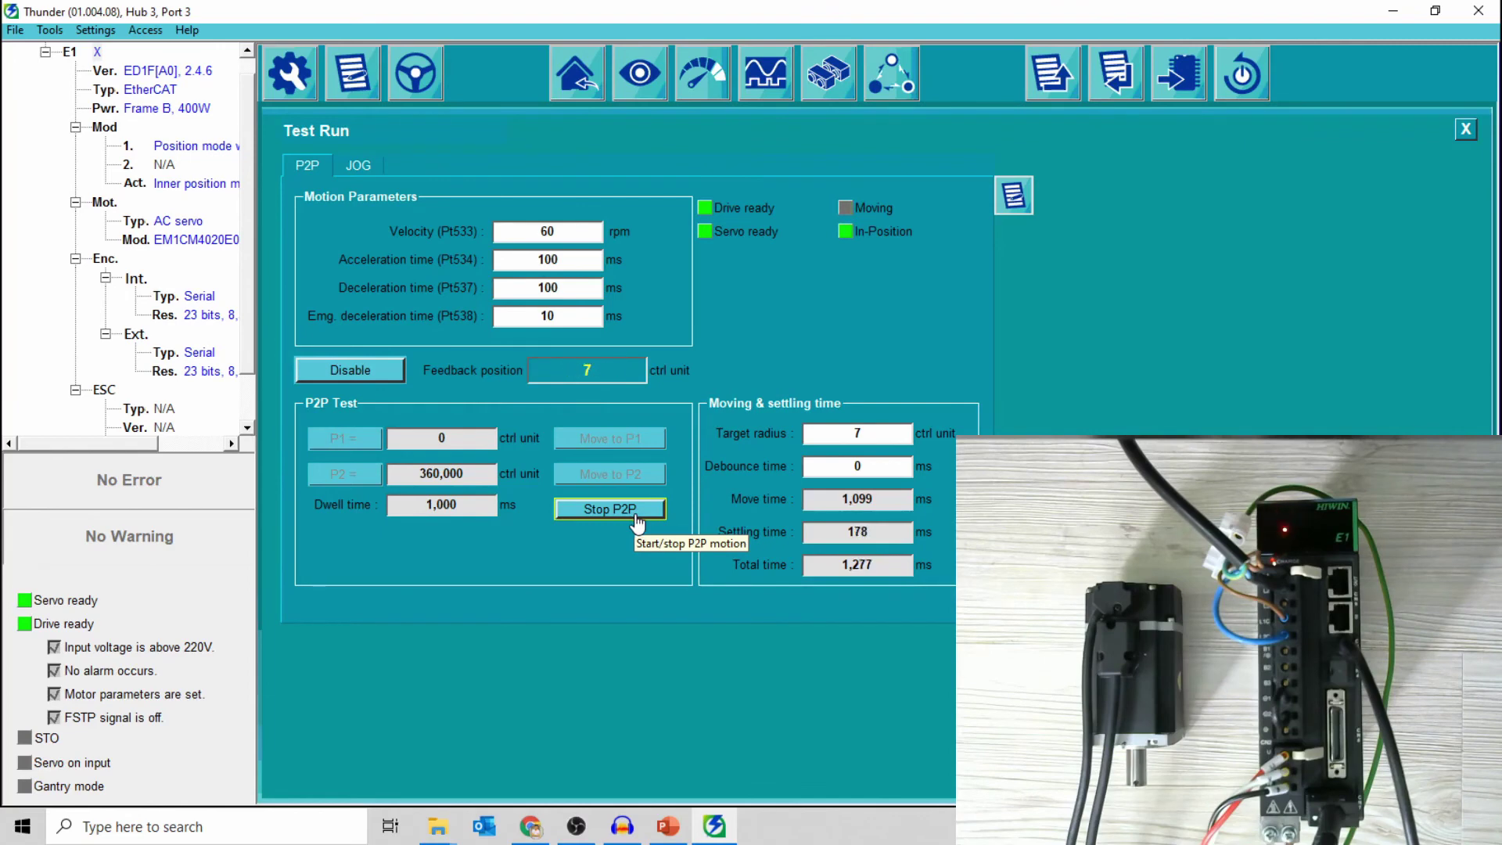
# Stop the P2P cycle, return to P1, rerun and stop P2P, then bring up Reset drive
pyautogui.click(636, 516)
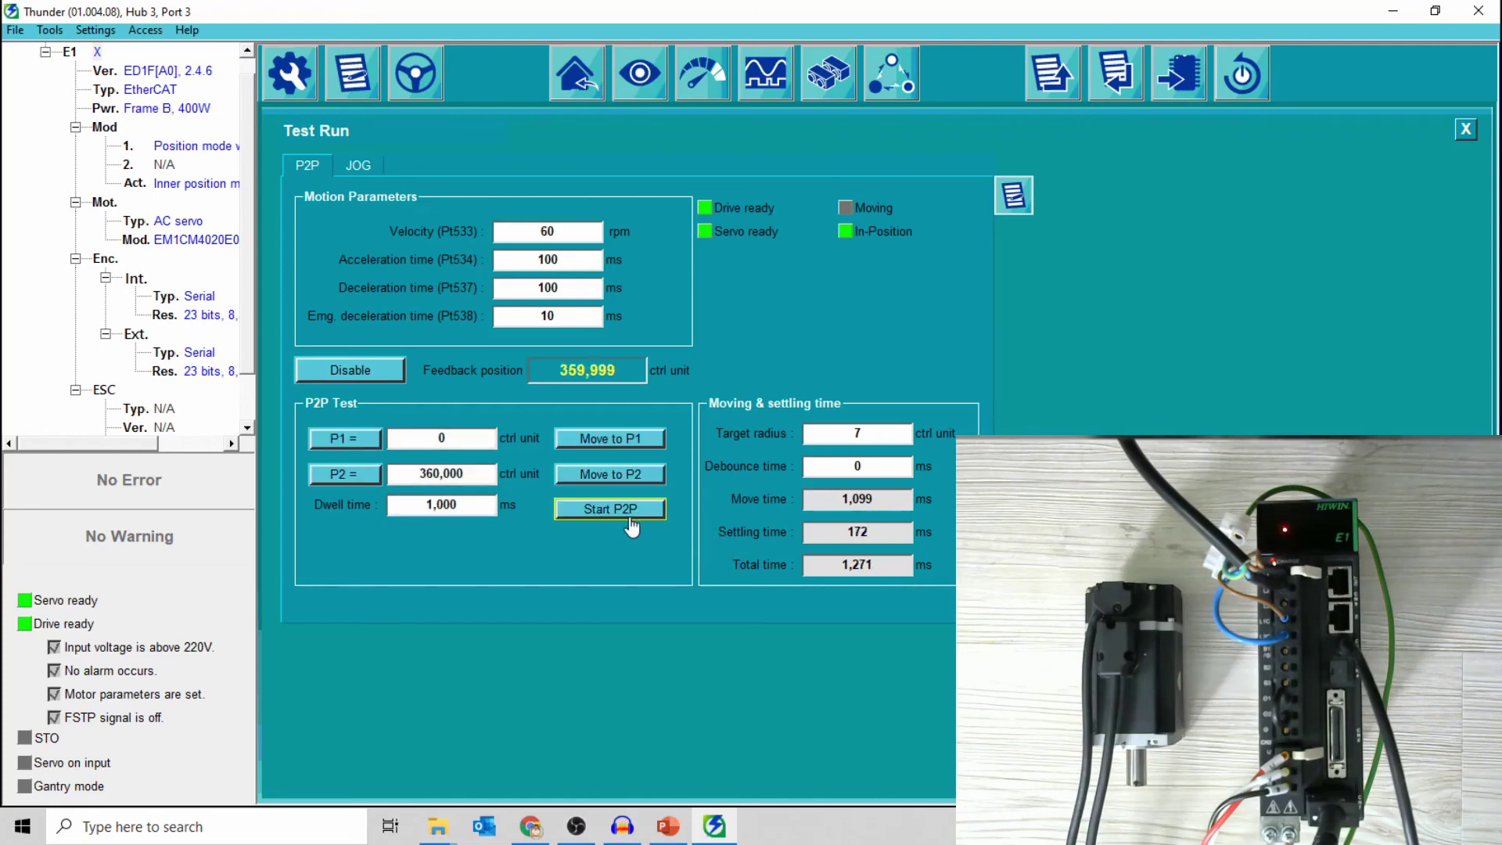
pyautogui.click(562, 438)
pyautogui.click(608, 515)
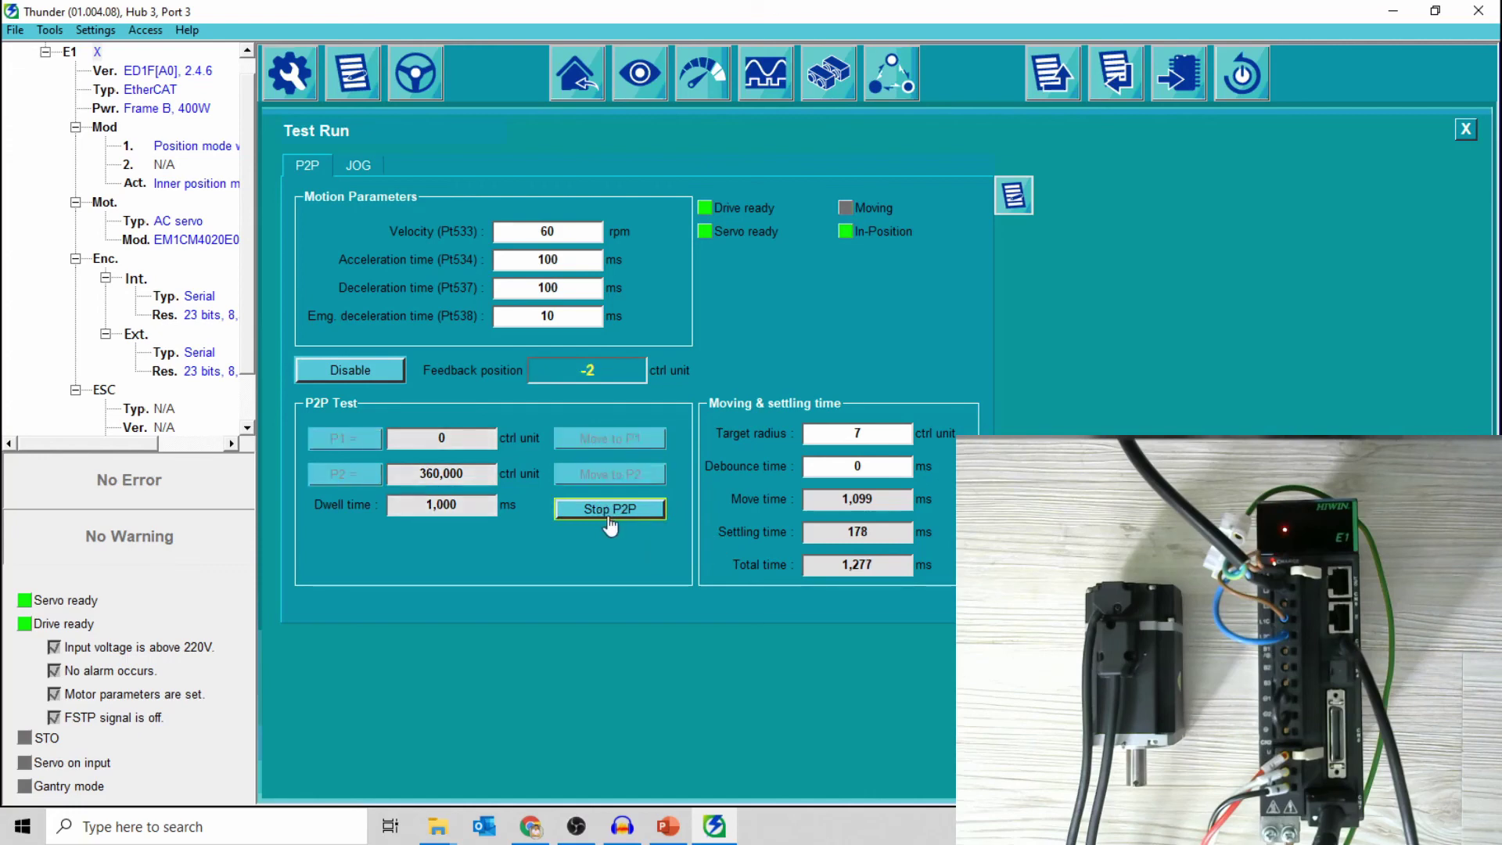
pyautogui.click(610, 516)
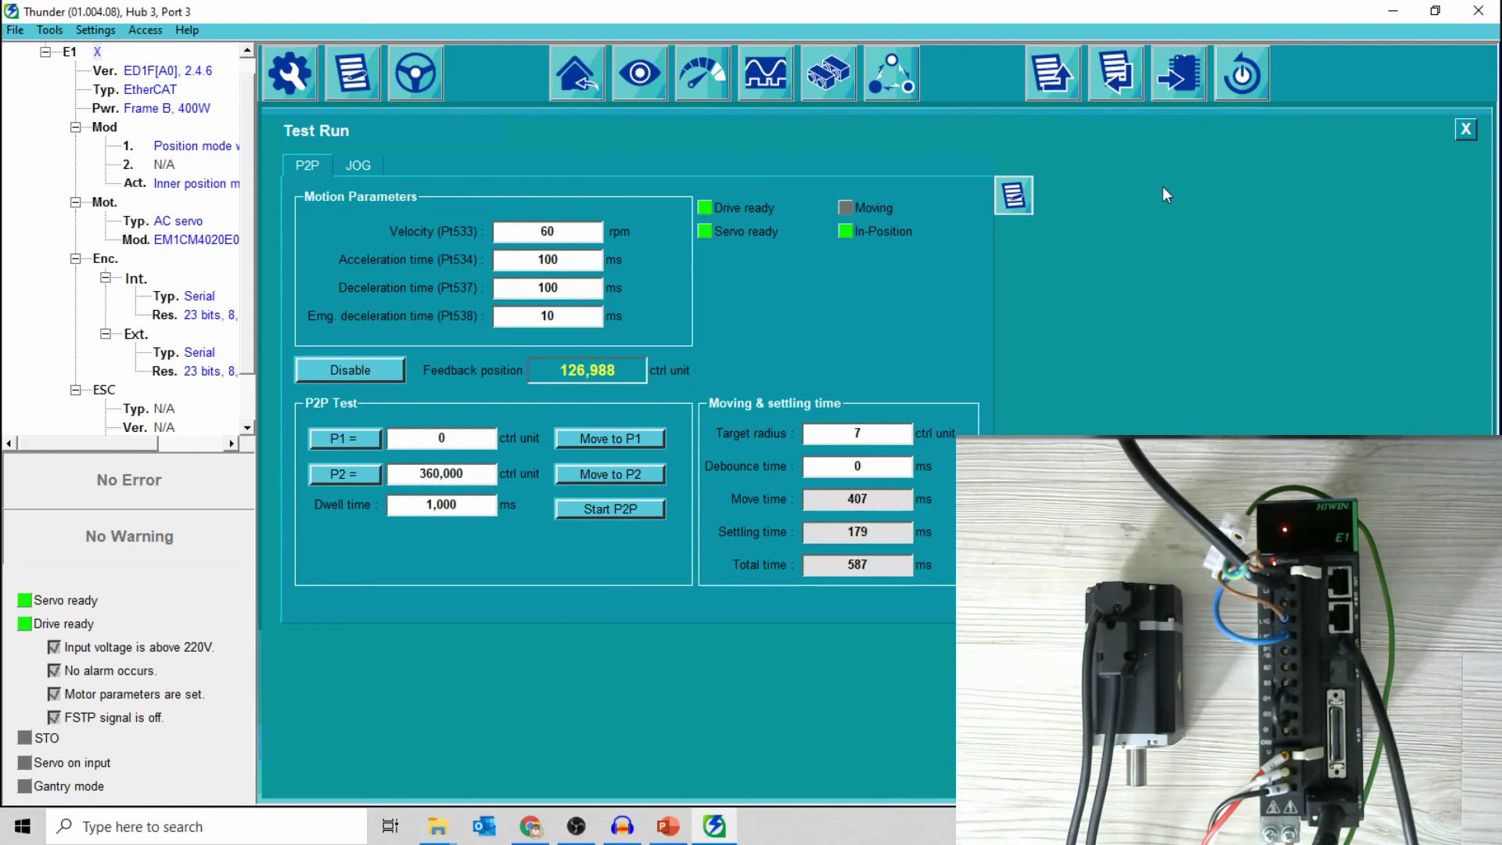
pyautogui.click(1249, 83)
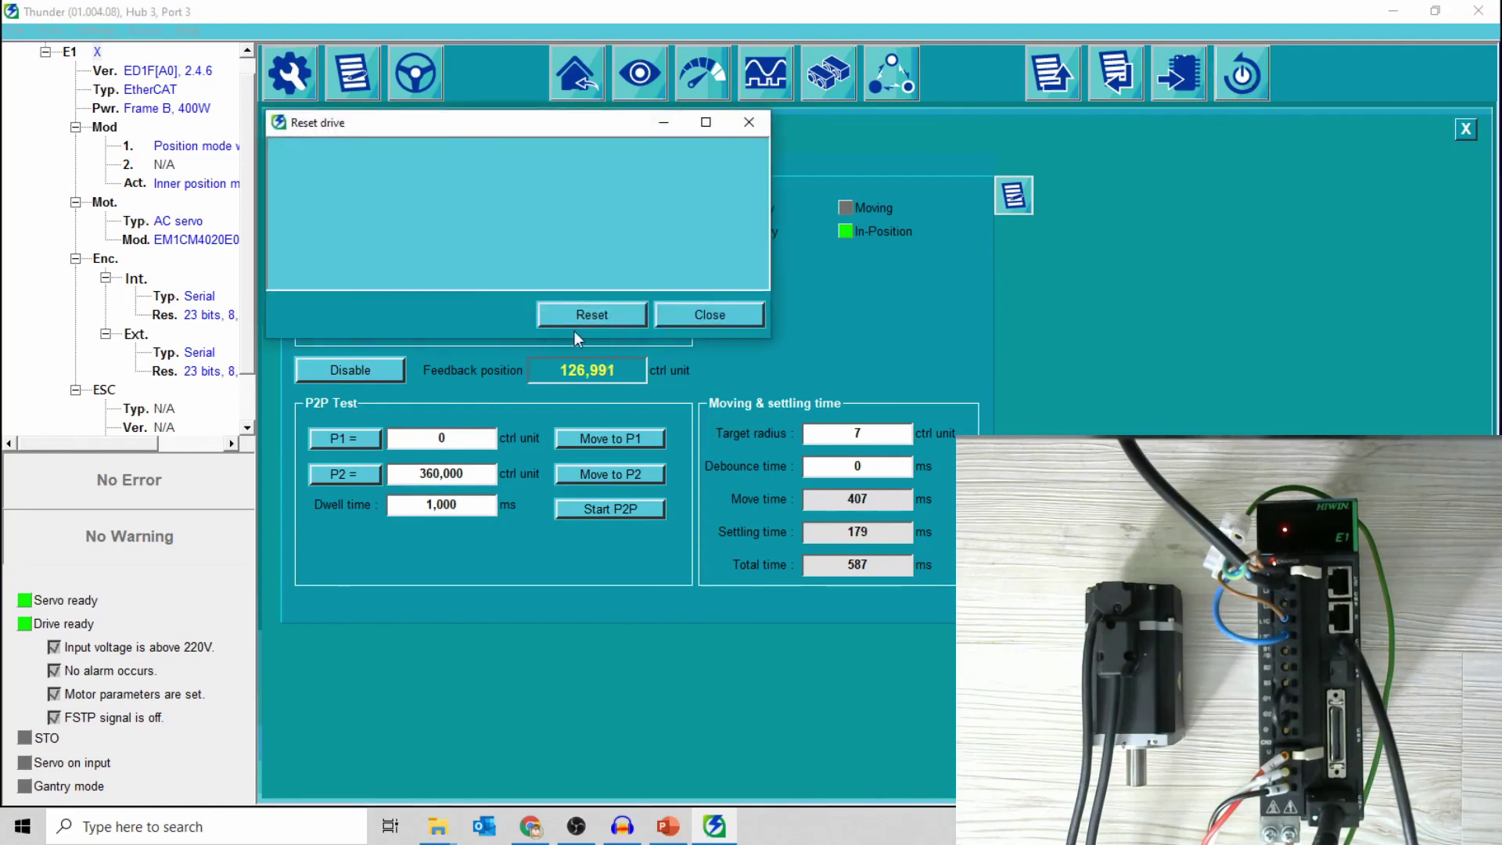
# Reset the drive and confirm the warning that it will be disabled
pyautogui.click(603, 322)
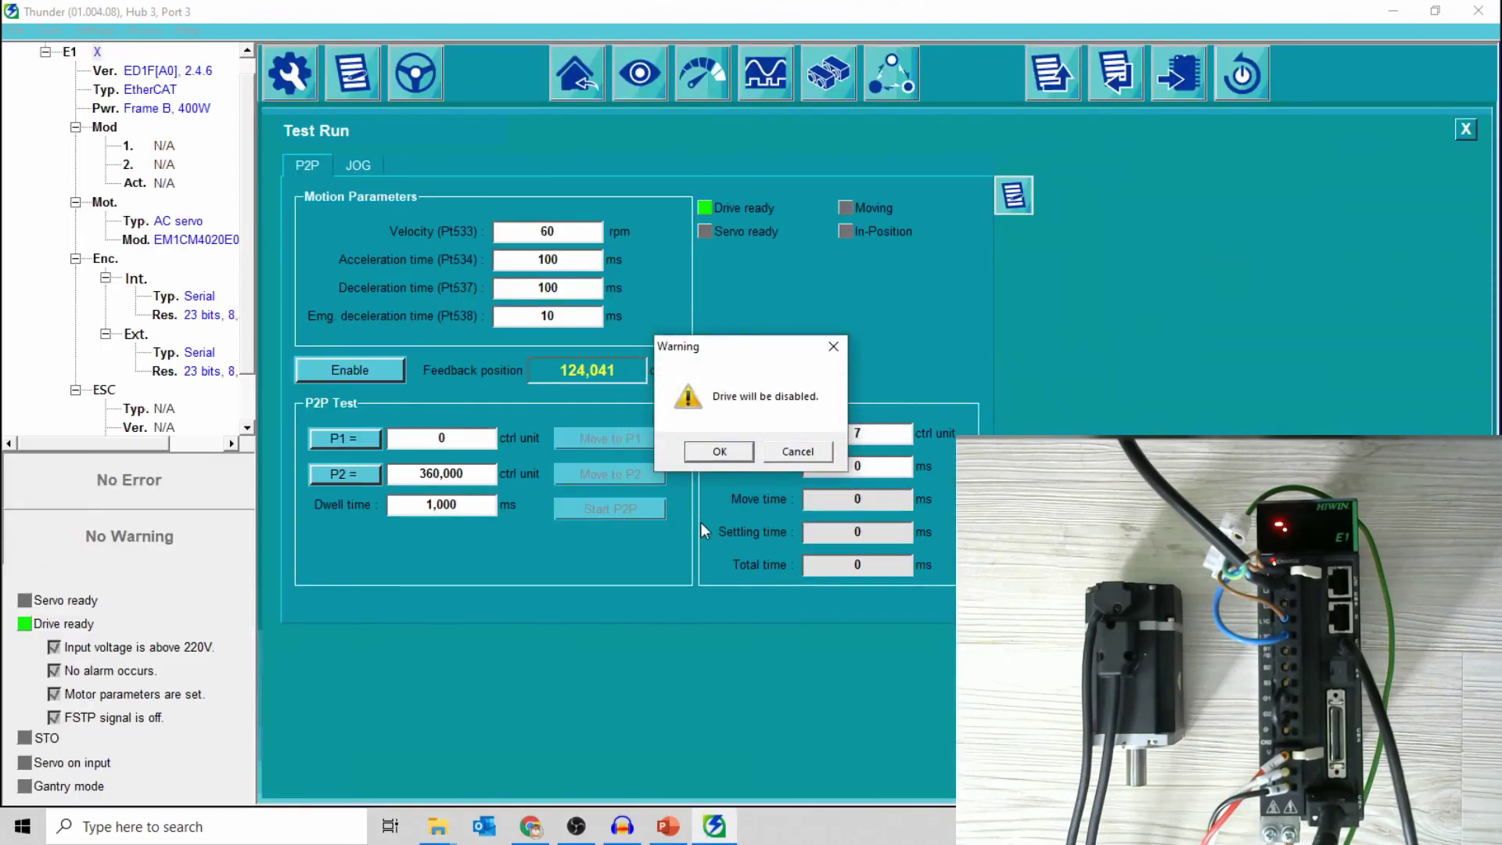
pyautogui.click(745, 450)
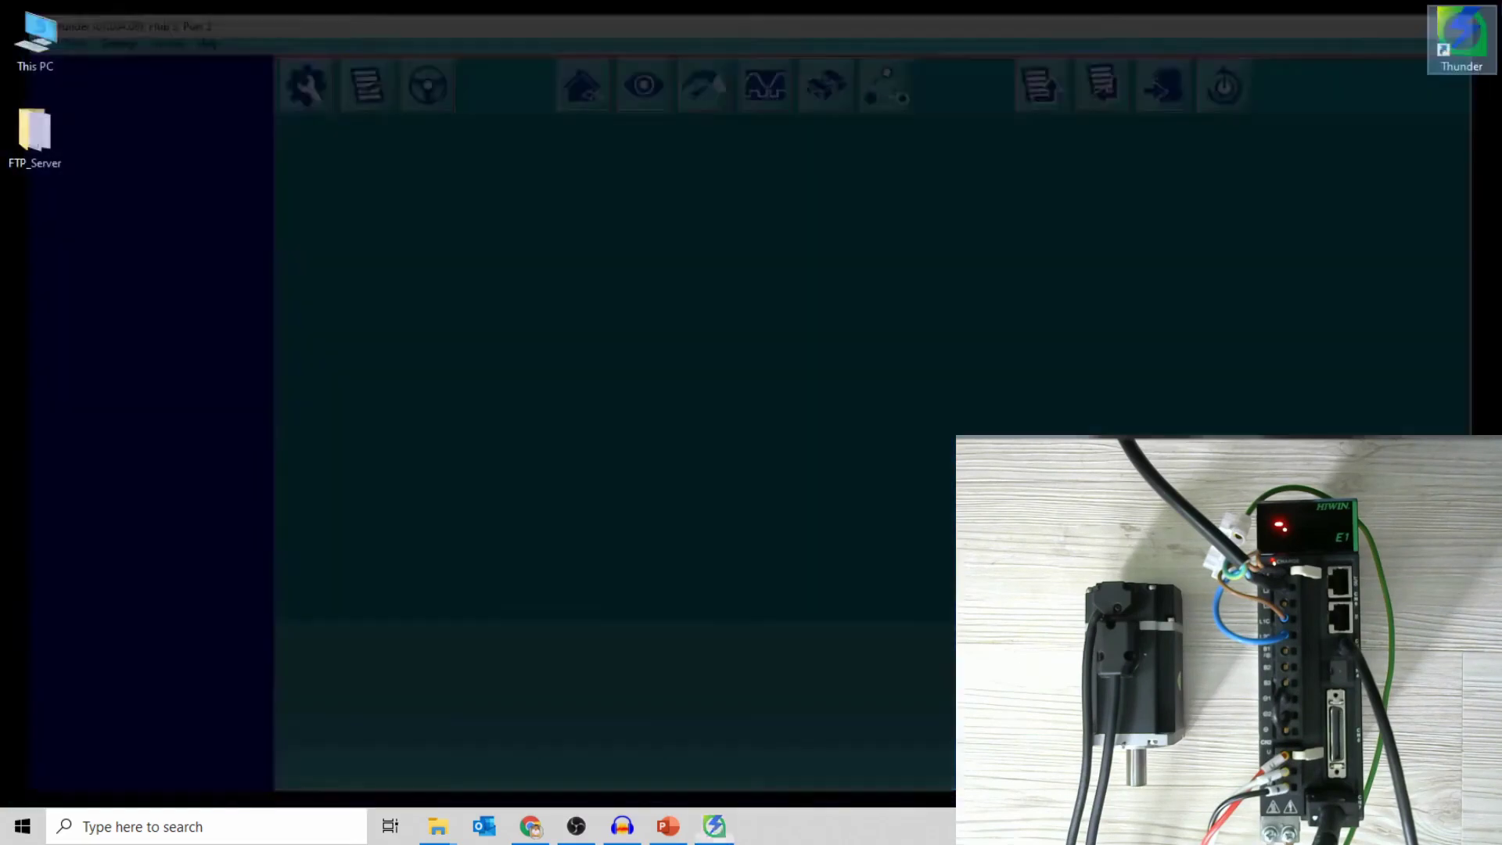